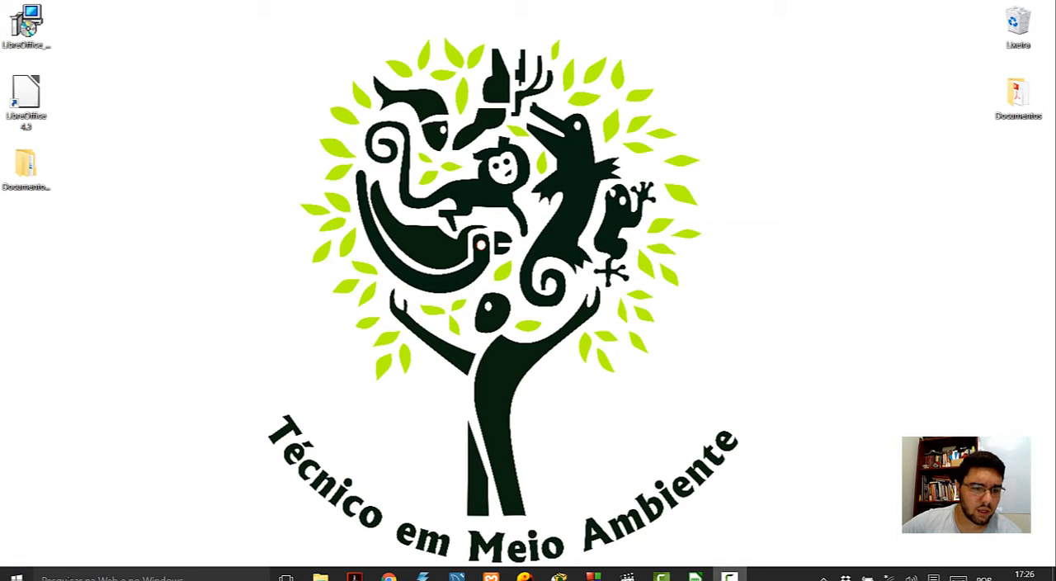
- Launch LibreOffice Calc with a new blank spreadsheet
click(59, 574)
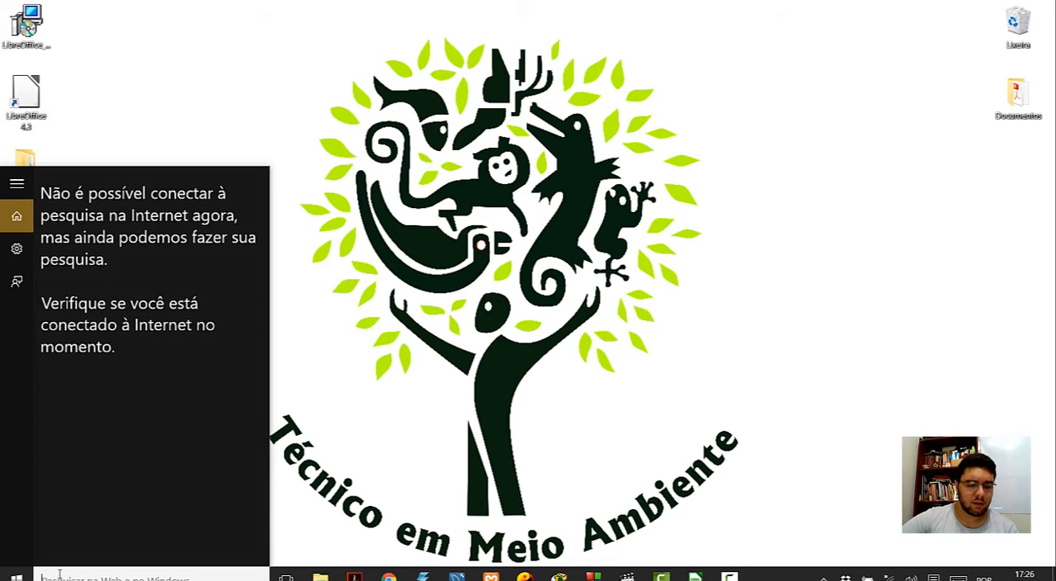
text(ca)
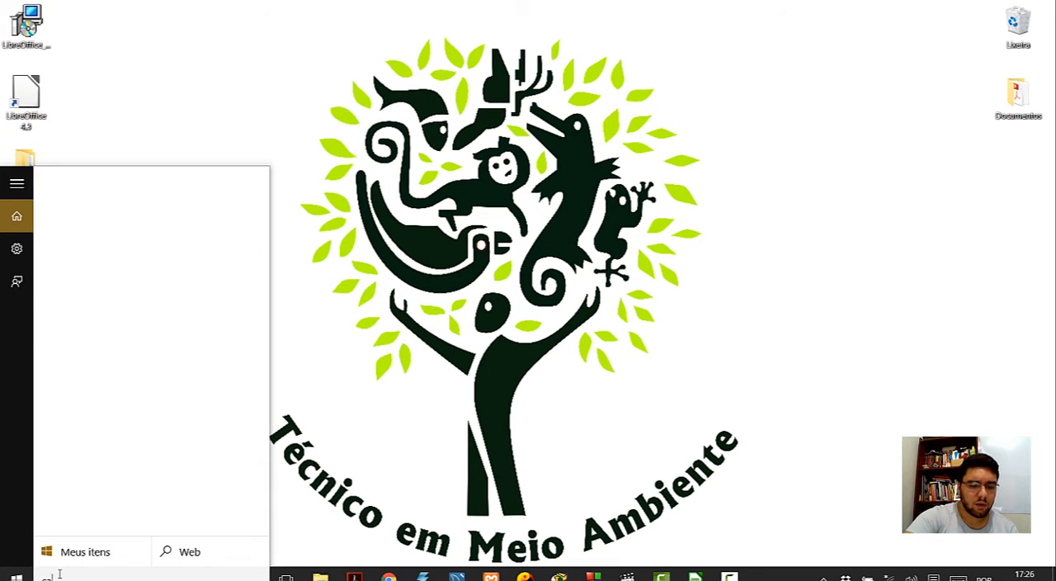
text(lc)
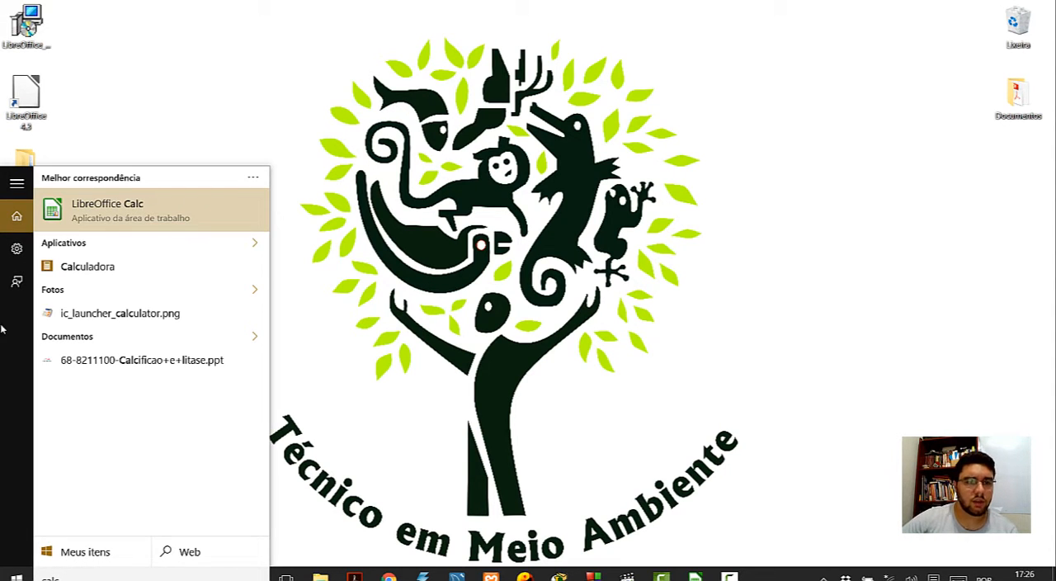
click(149, 223)
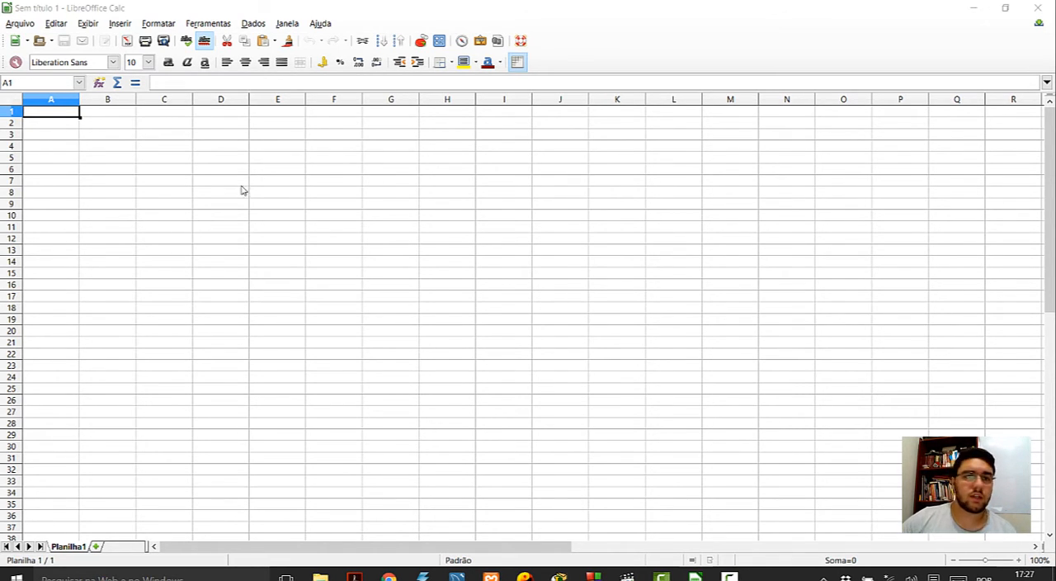
click(281, 10)
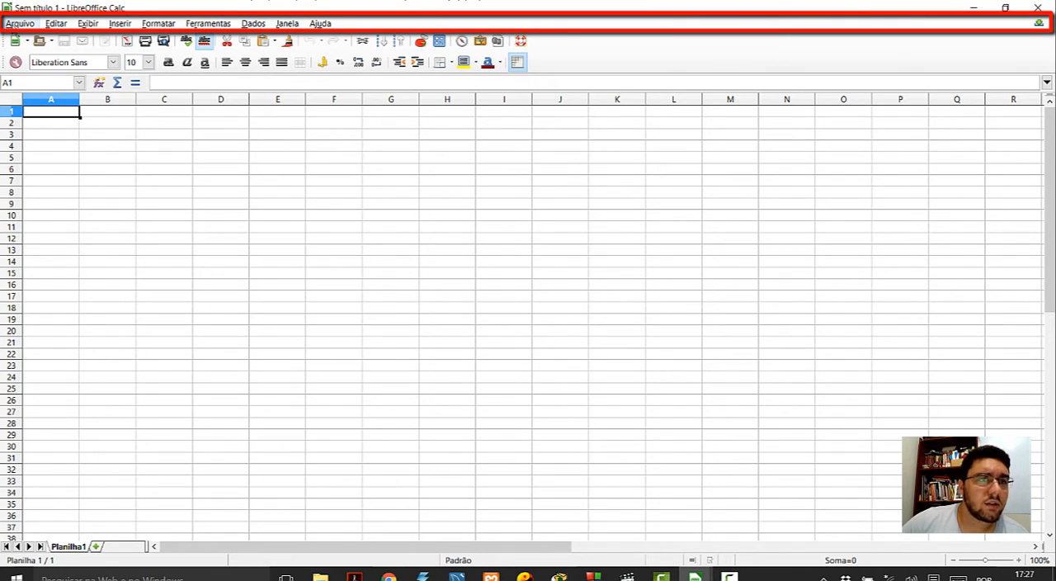
- Review the available file, view, insert, format and tools commands, including the toolbar list, column sizing and macro options
click(20, 25)
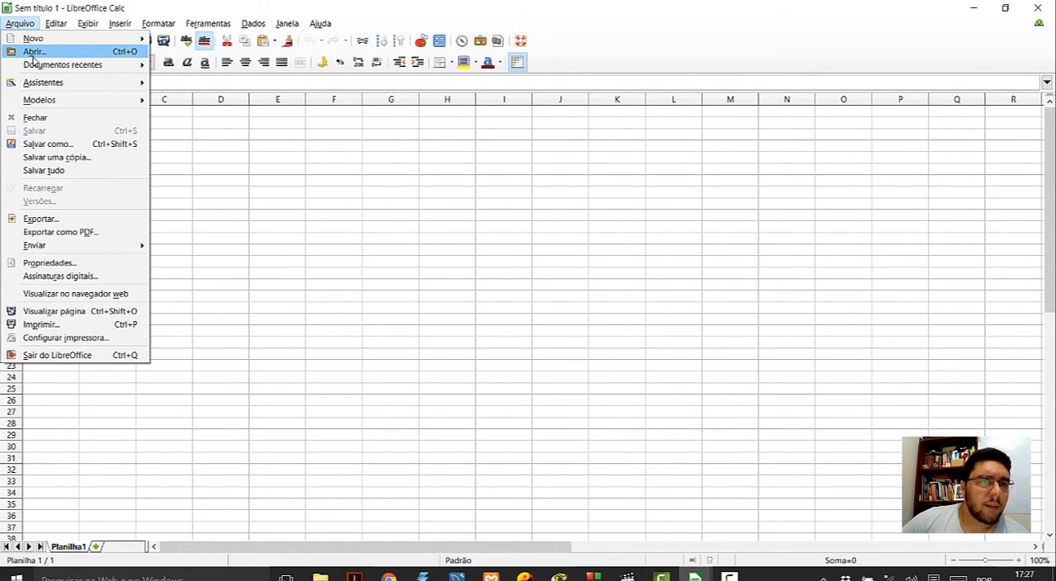
mouse_move(36, 66)
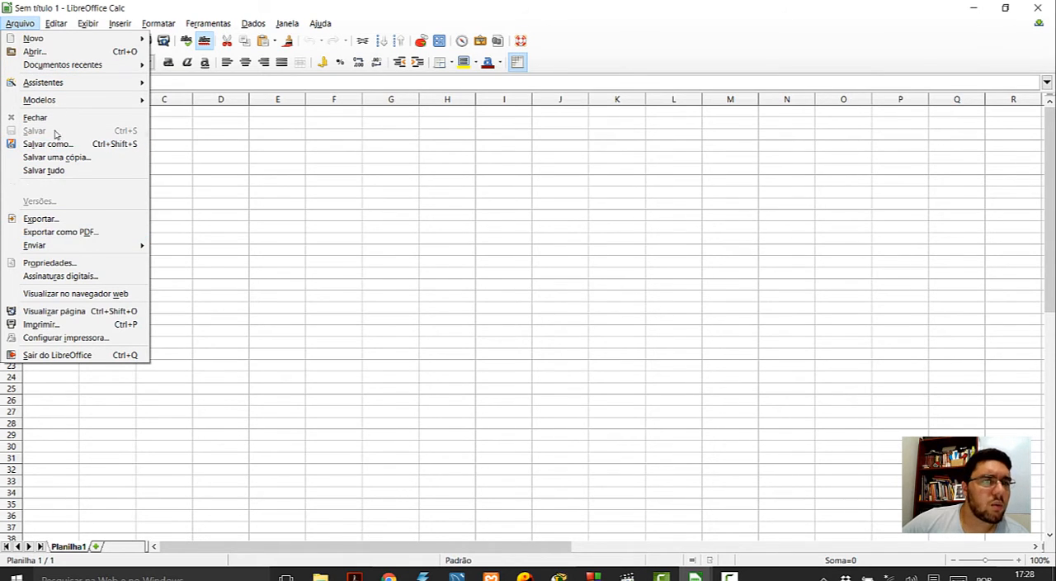
mouse_move(57, 27)
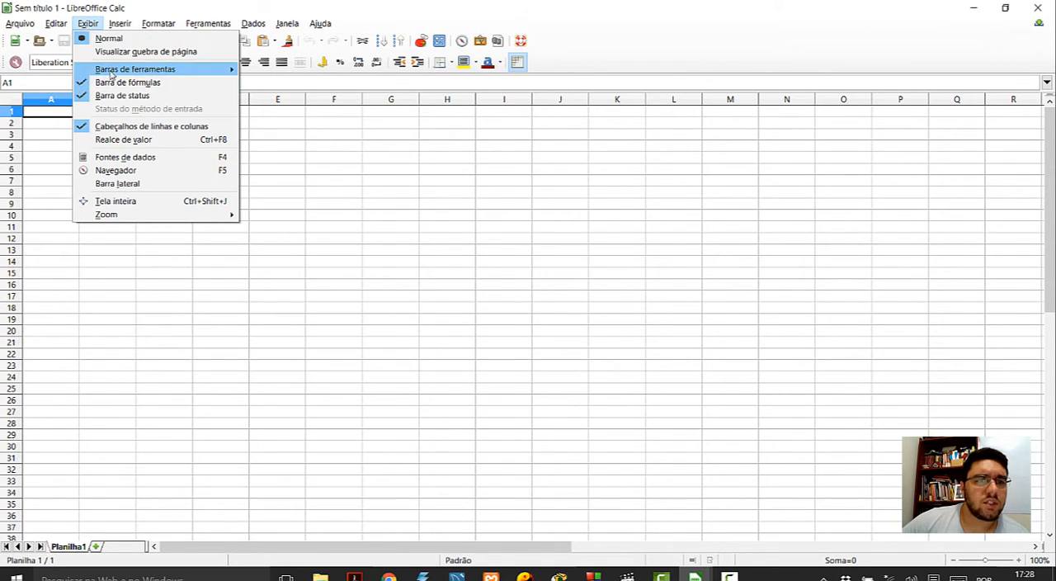
mouse_move(111, 73)
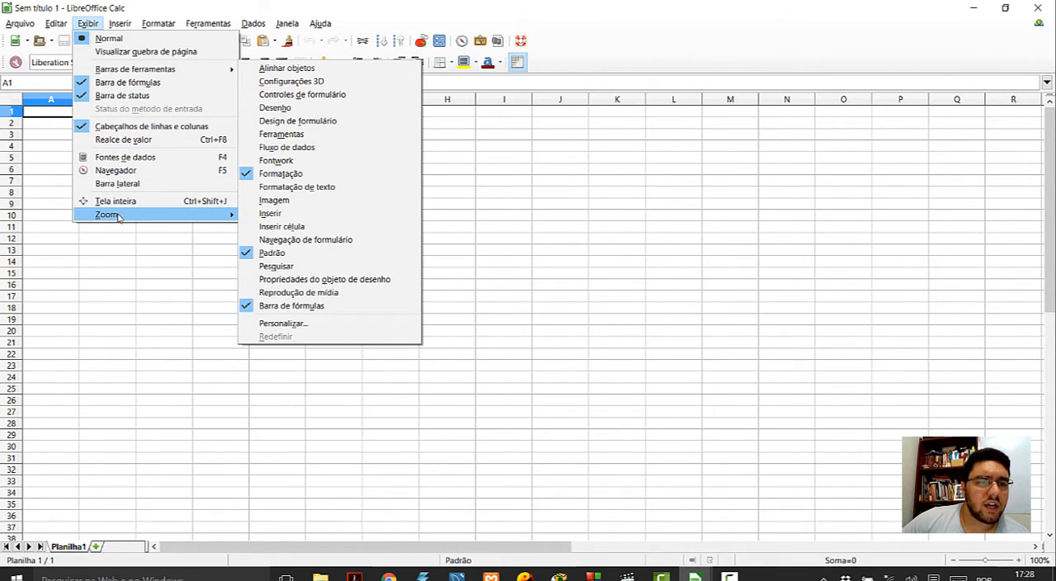
mouse_move(120, 218)
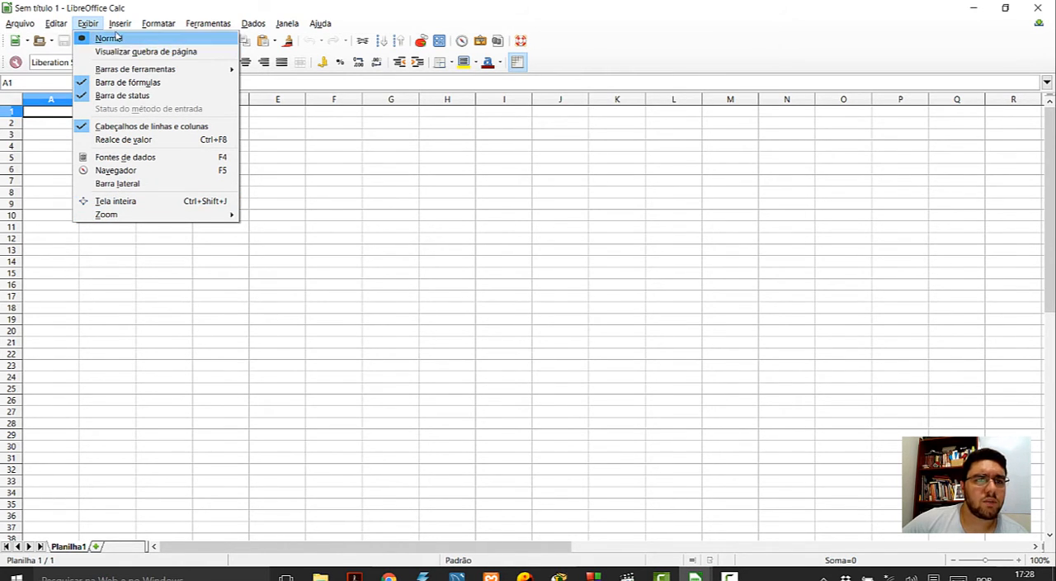
mouse_move(119, 30)
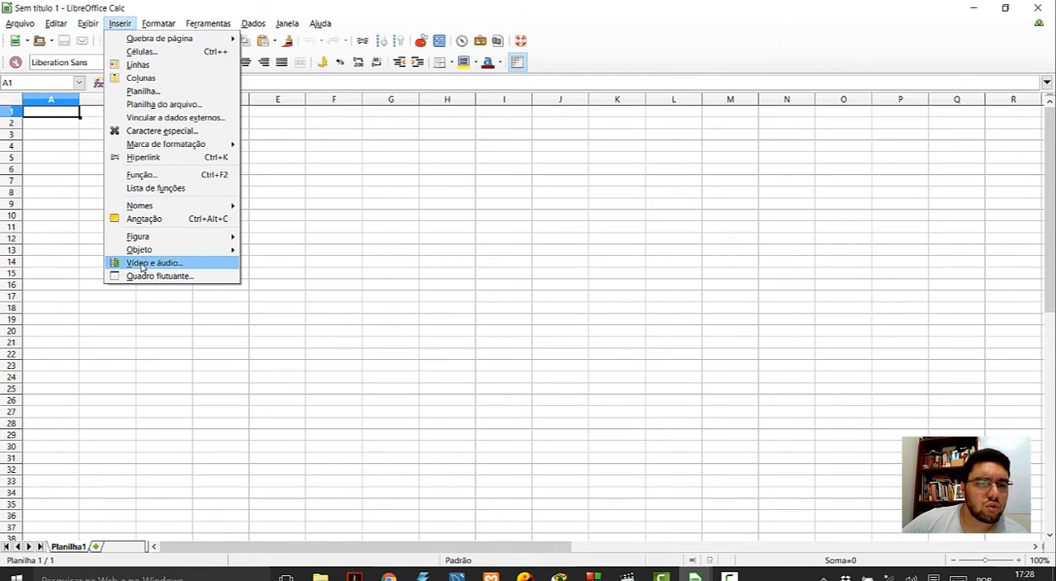
mouse_move(161, 25)
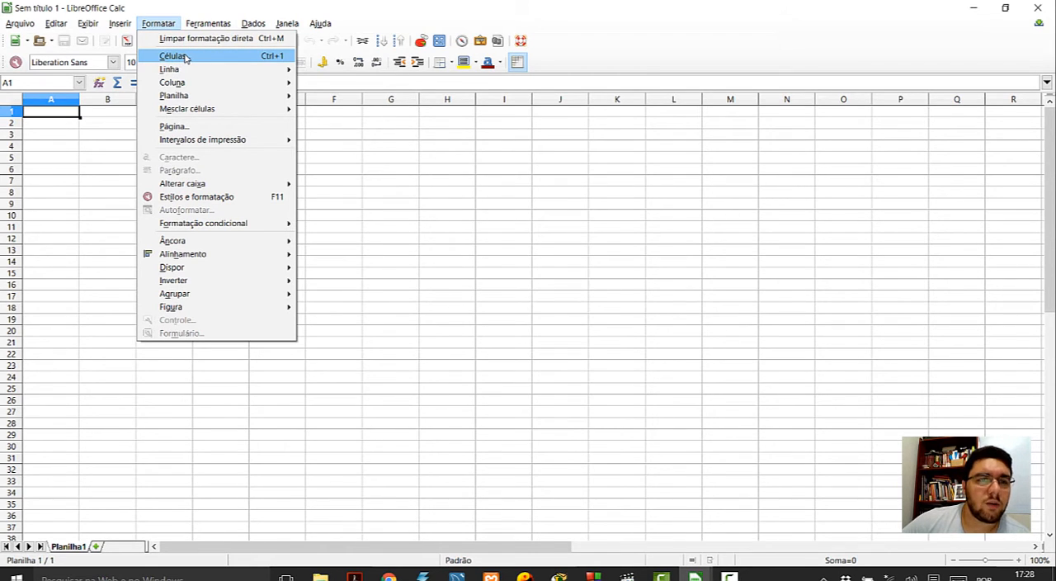
mouse_move(180, 71)
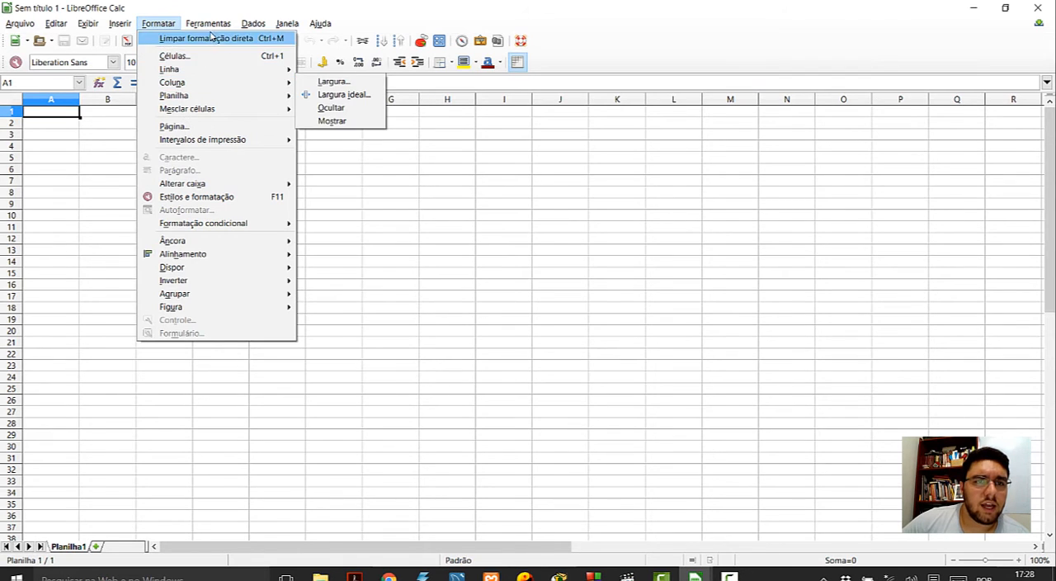
mouse_move(211, 31)
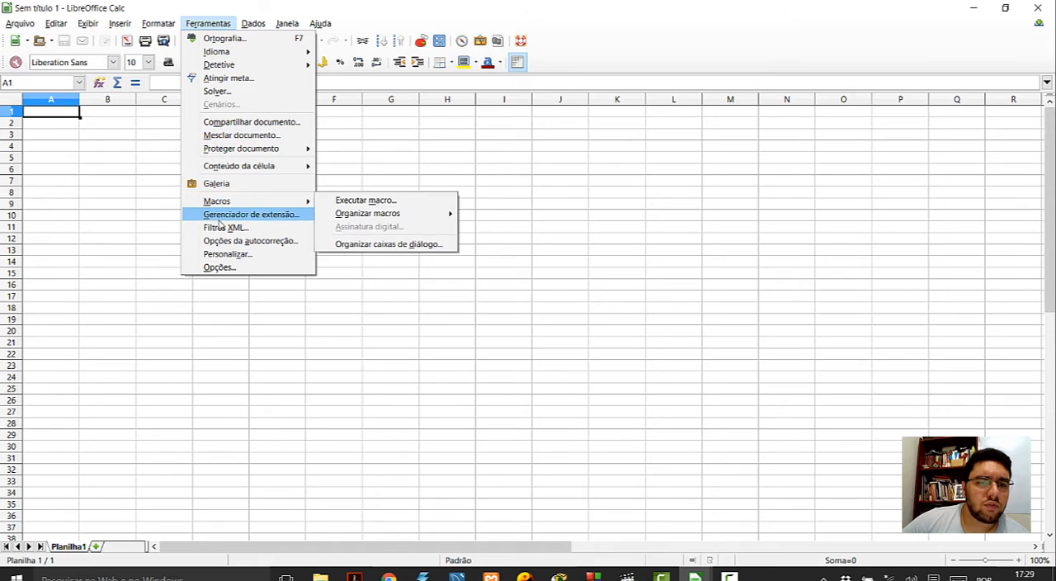
- Review the available data, window and help commands
click(254, 25)
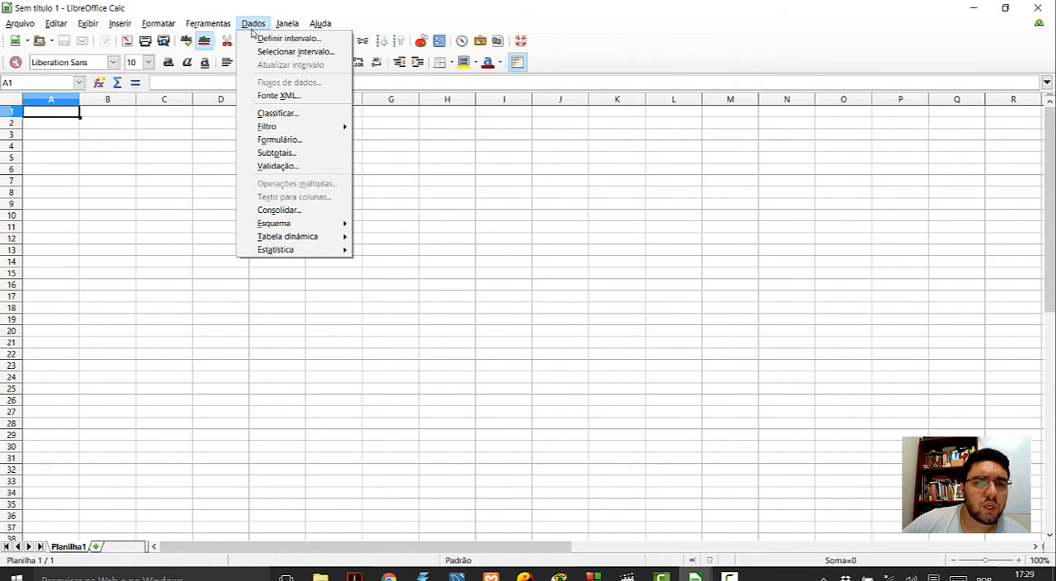
mouse_move(266, 127)
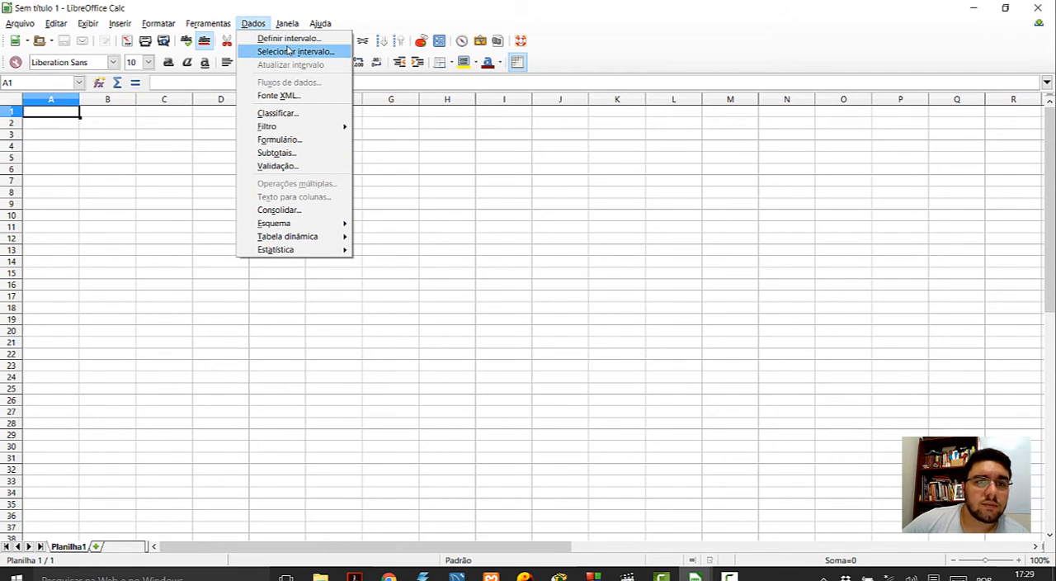
mouse_move(287, 26)
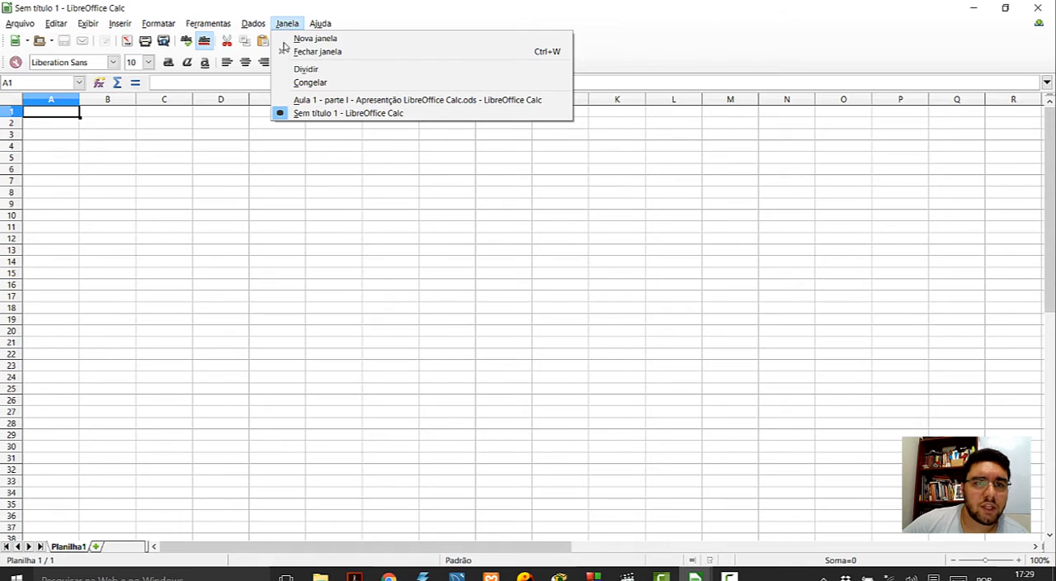
click(218, 8)
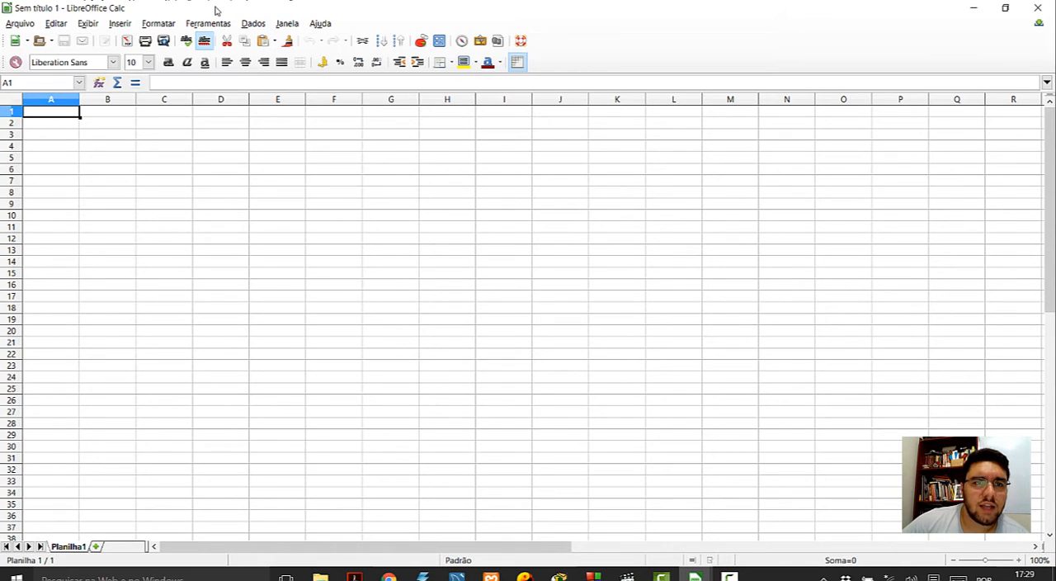
click(254, 24)
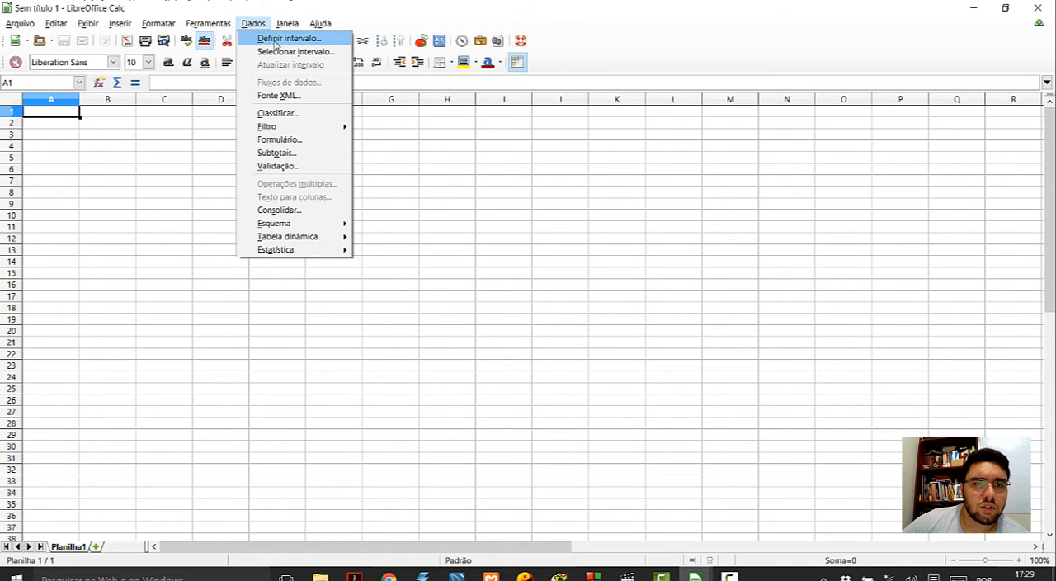
click(286, 24)
click(286, 24)
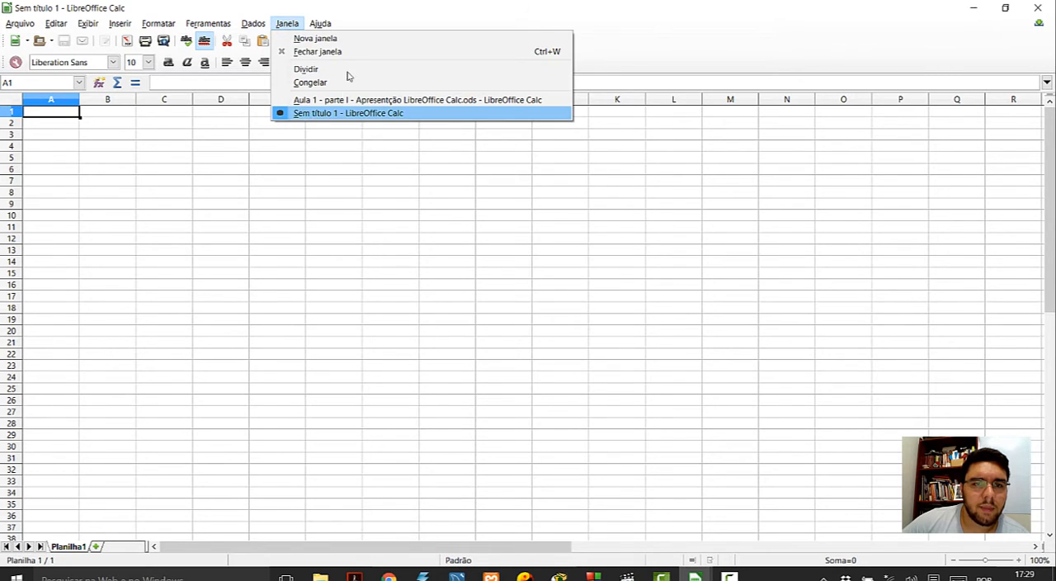
click(320, 23)
click(320, 23)
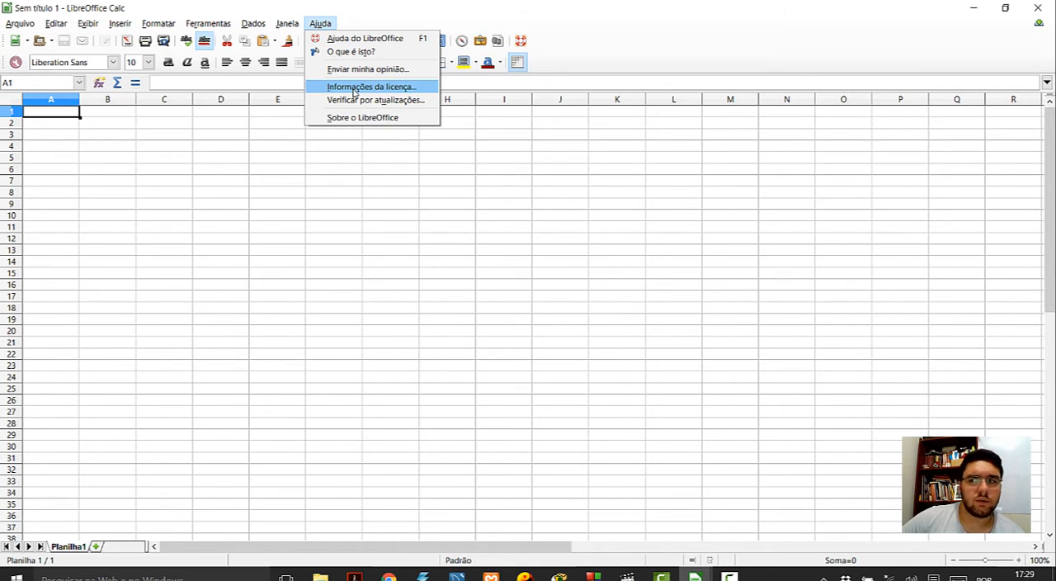
click(379, 26)
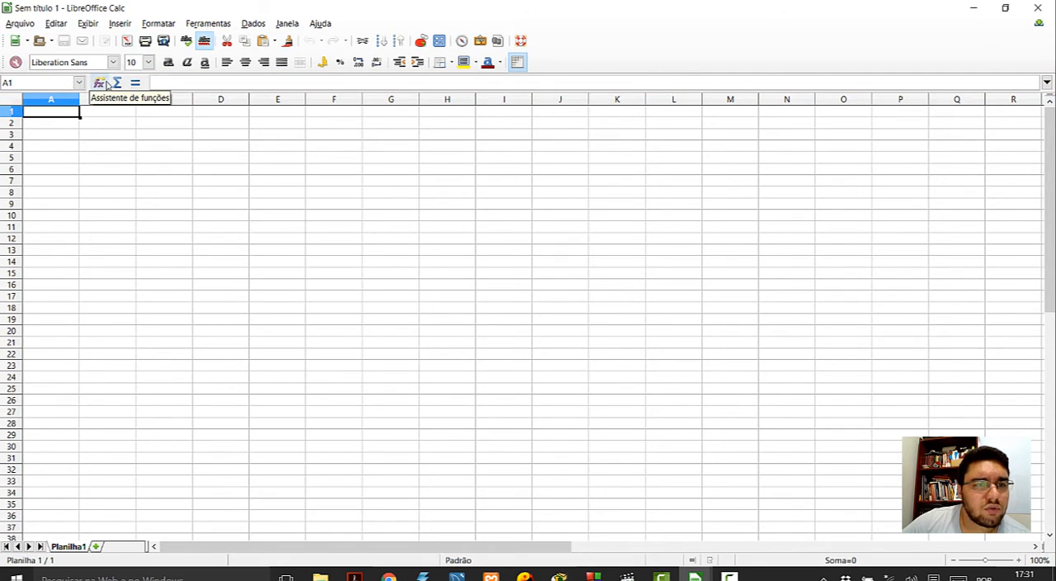
- Add the sheets Planilha2 and Planilha3, widening the sheet tab area, and return to Planilha1
click(158, 82)
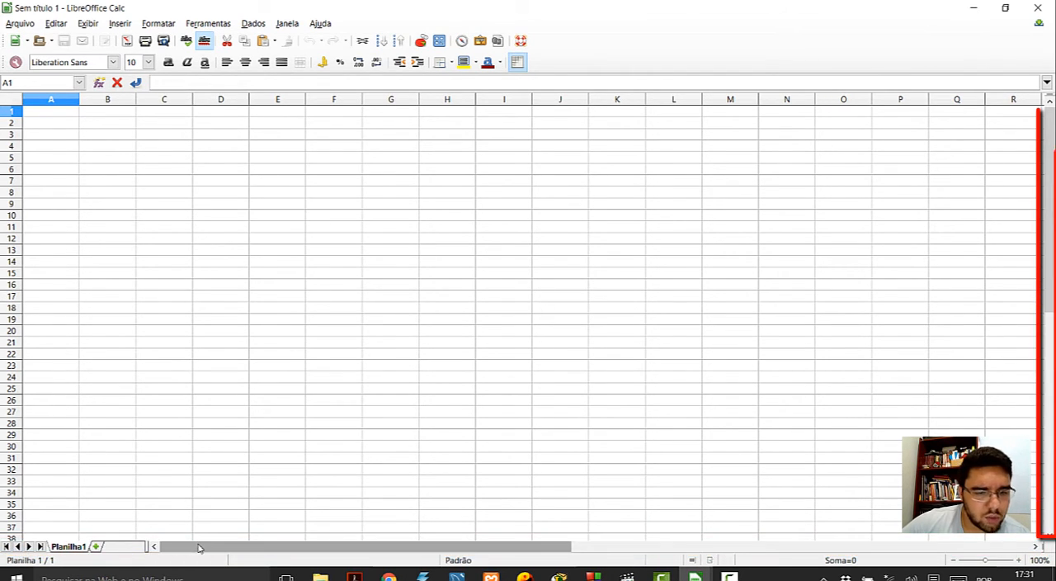
drag(322, 546, 123, 551)
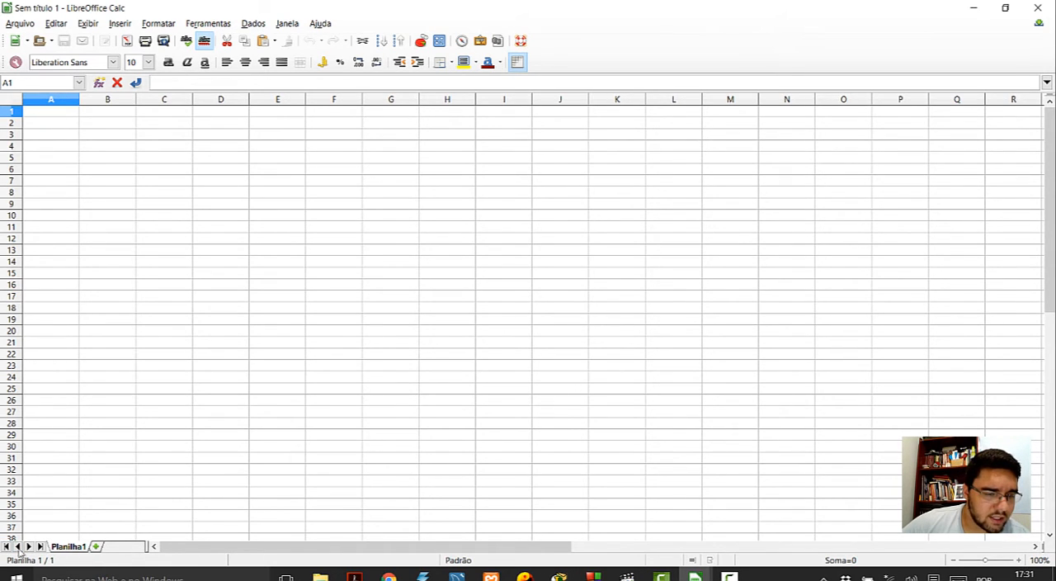
click(96, 548)
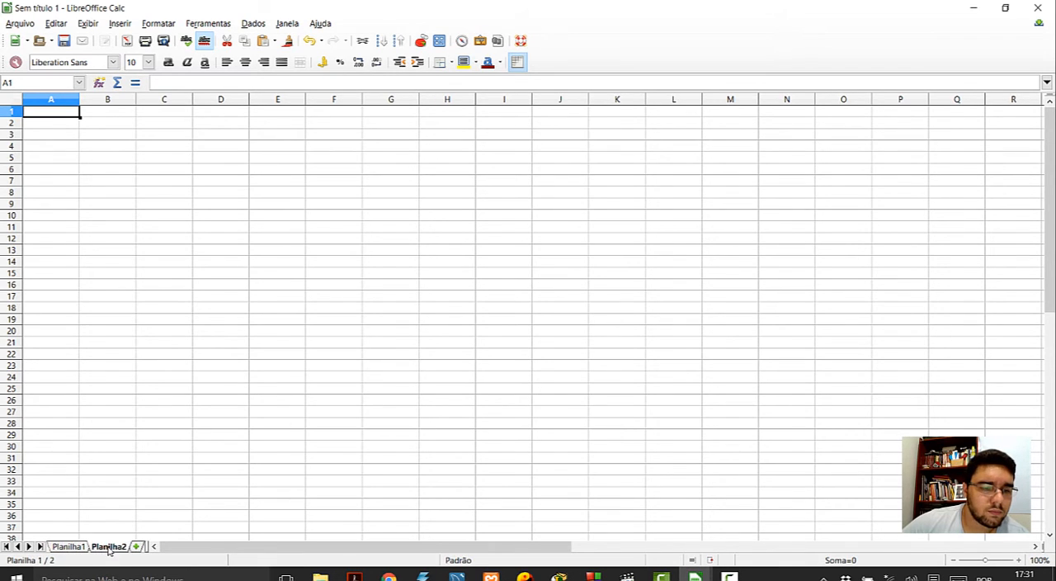
click(70, 548)
drag(148, 546, 266, 547)
click(137, 548)
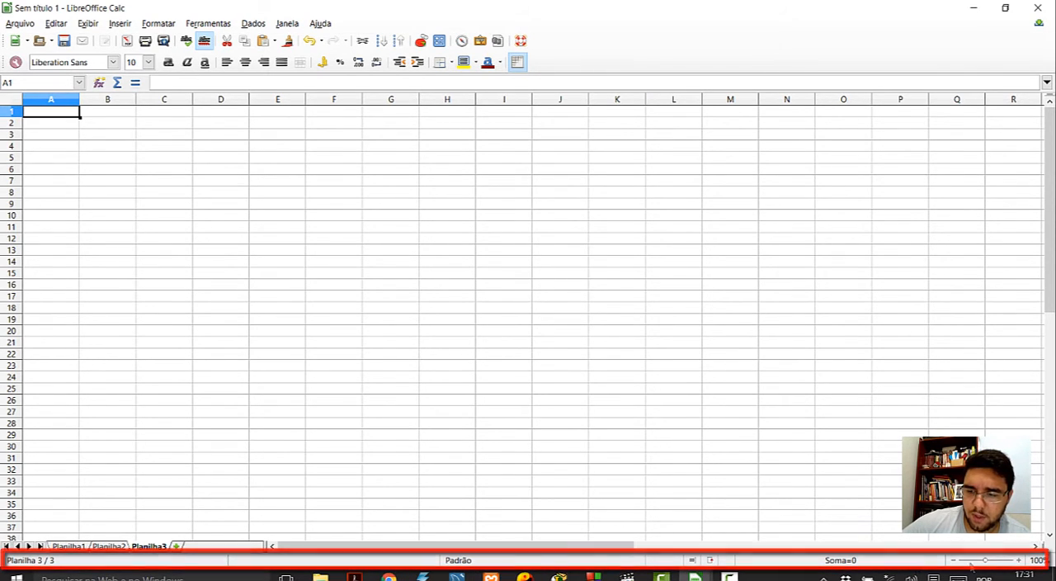
click(71, 549)
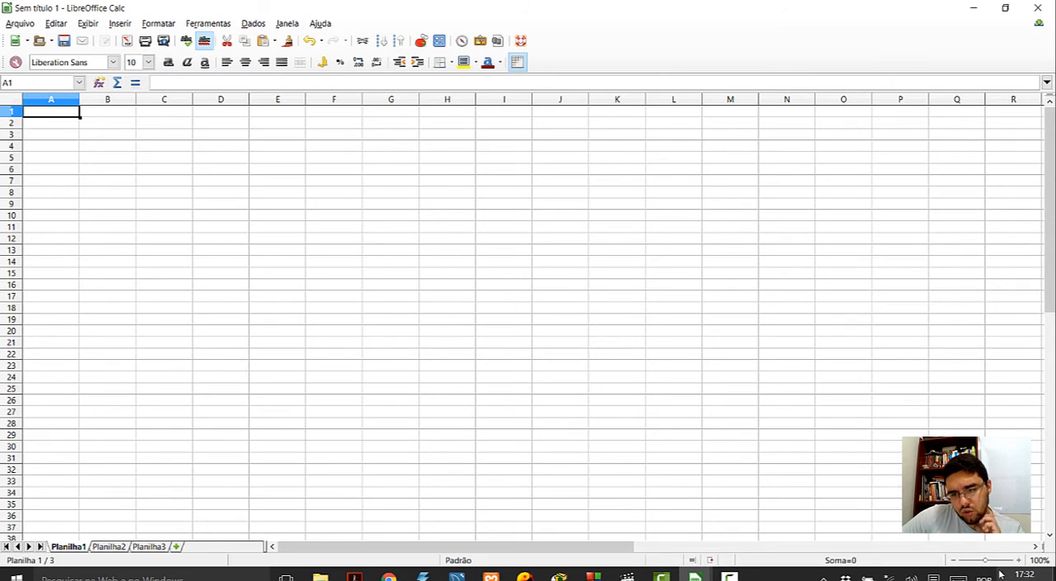
- Select cells G12, Q34 and L27 in turn on Planilha1
mouse_move(985, 561)
mouse_down()
mouse_move(974, 562)
mouse_move(986, 562)
mouse_up()
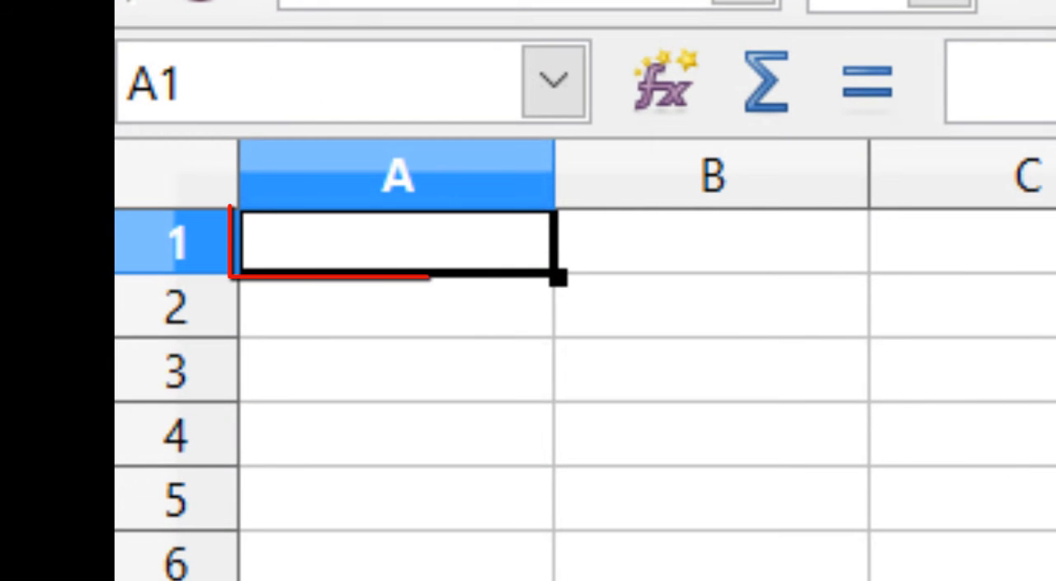
click(1055, 580)
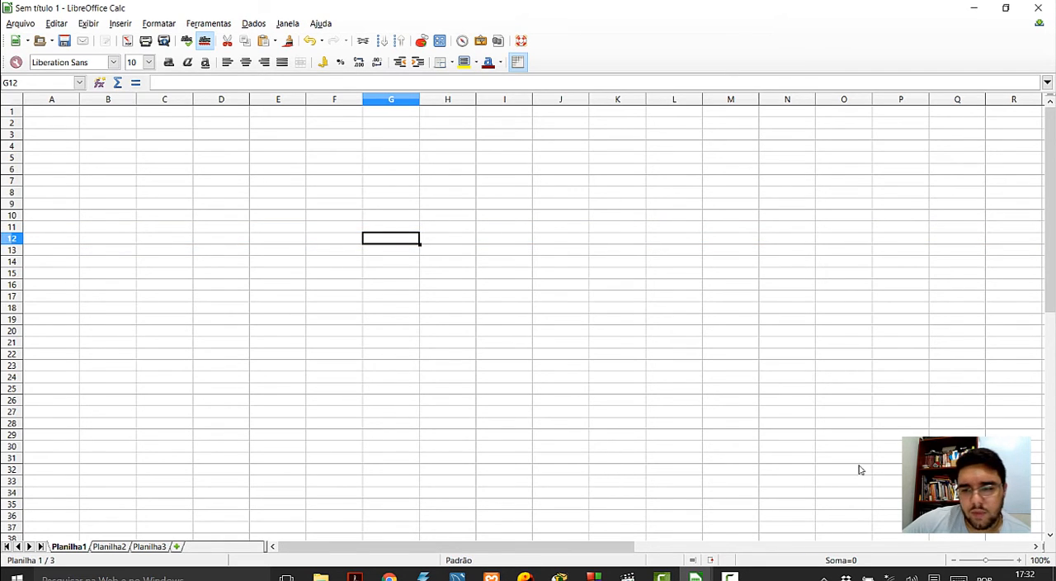
click(958, 493)
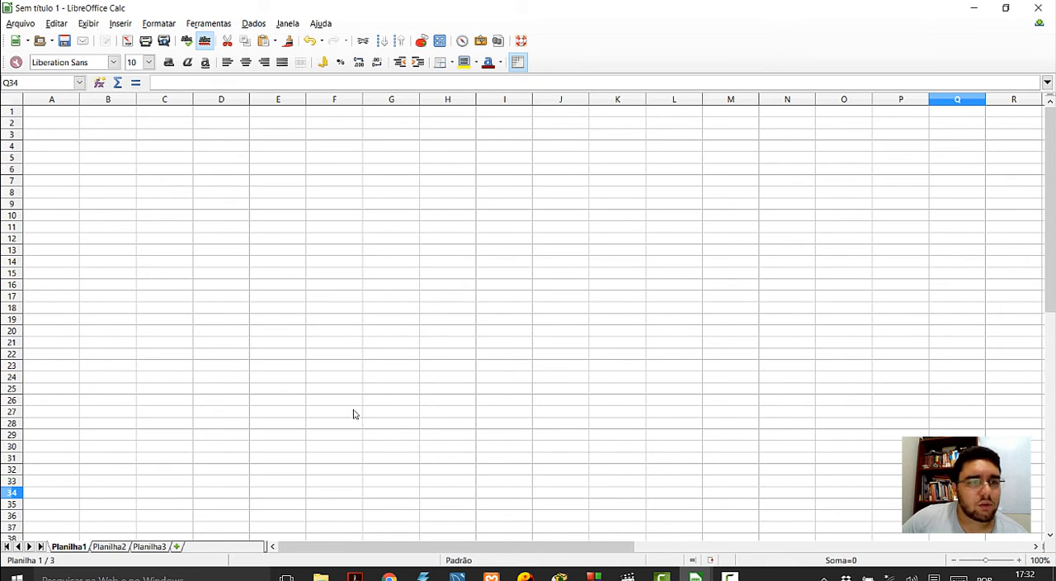
click(695, 412)
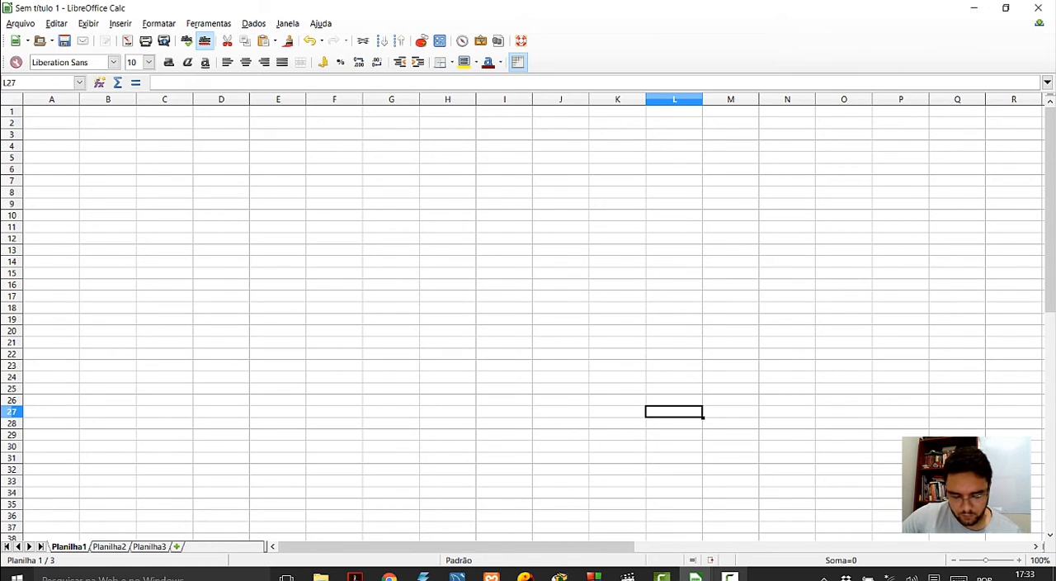
- Close the untitled spreadsheet without saving and switch to the open spreadsheet "Aula 1 - parte I - Apresentção LibreOffice Calc.ods"
mouse_move(730, 576)
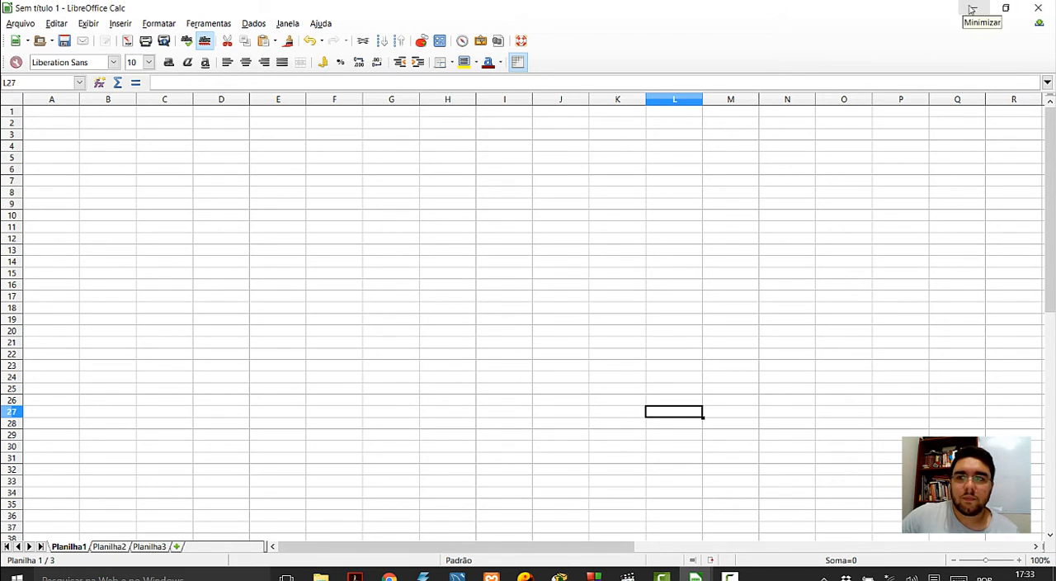
click(1038, 7)
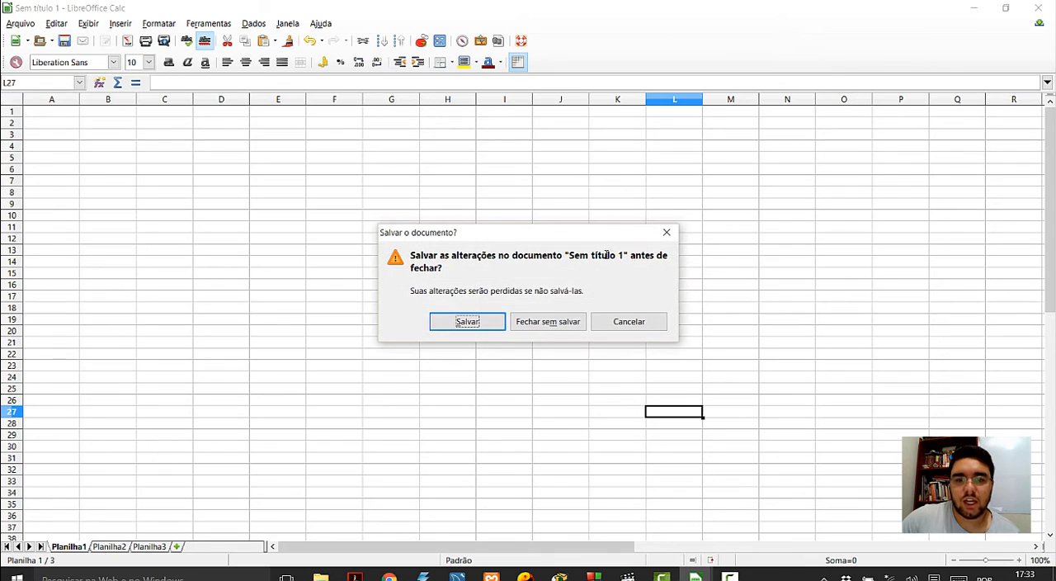
click(561, 330)
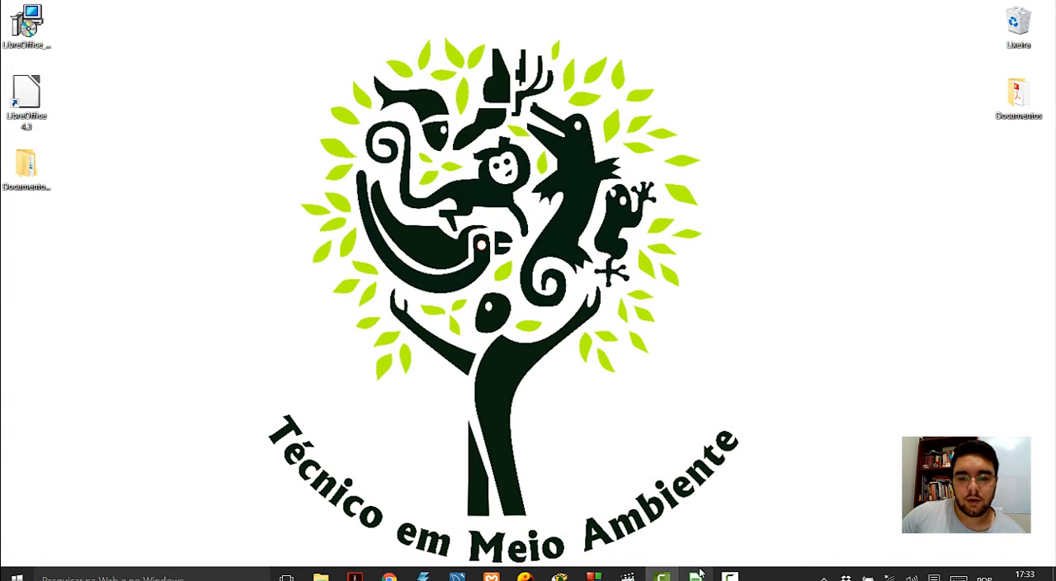
click(696, 576)
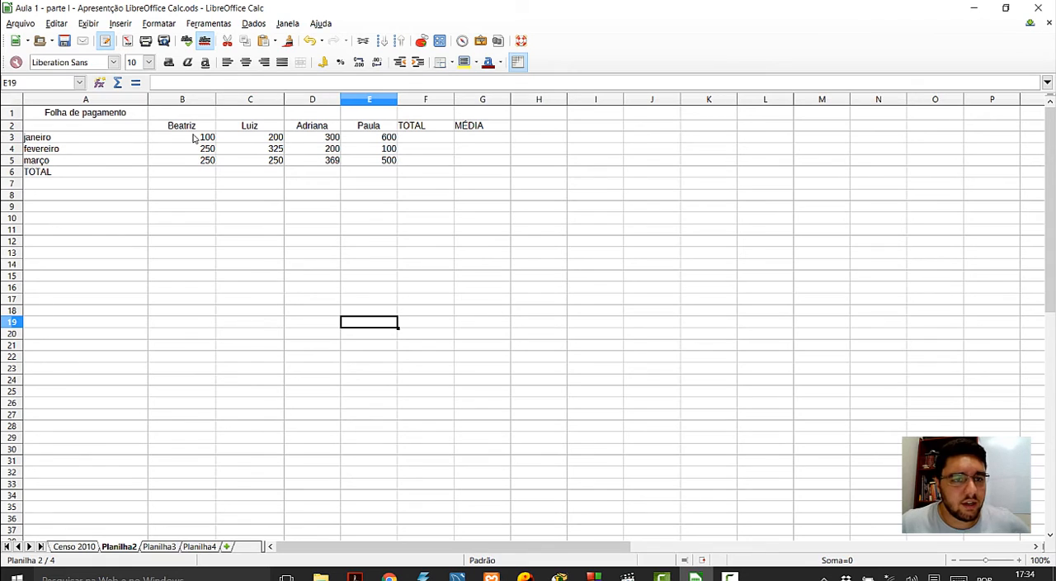
- Clear the payroll values in cells B3:E5 on Planilha2
drag(195, 138, 352, 160)
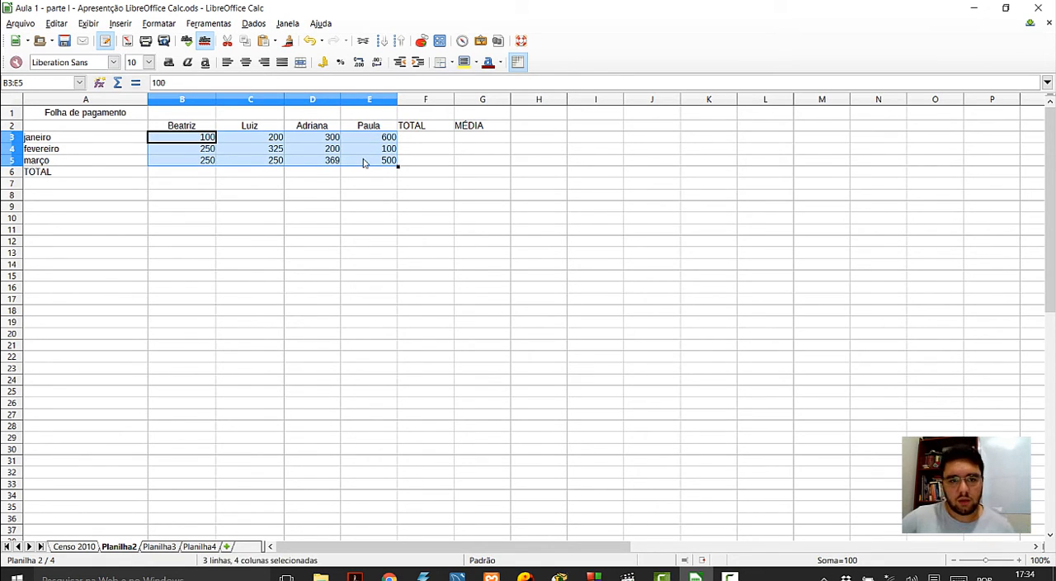
key(Delete)
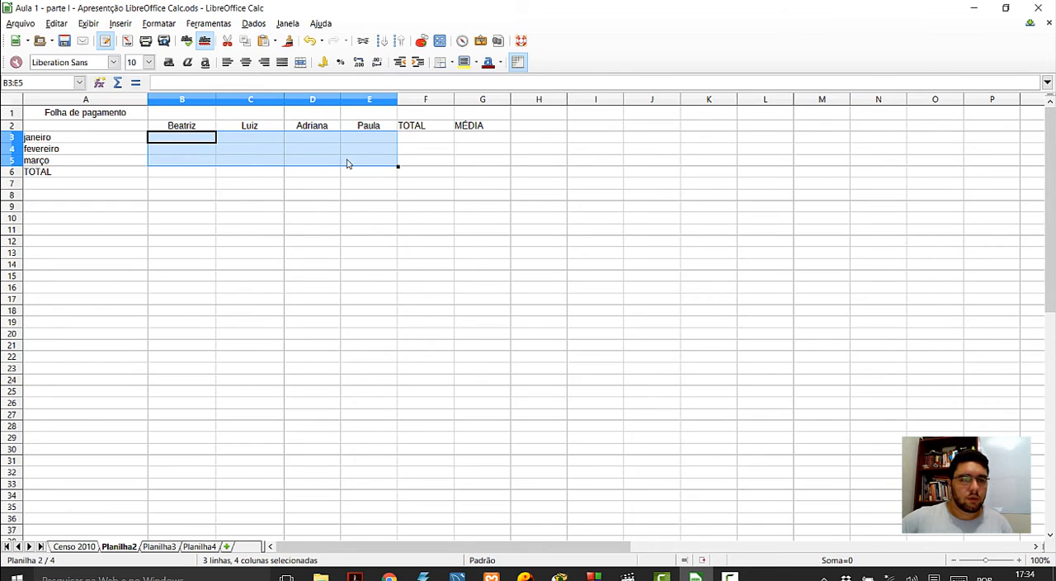
click(206, 152)
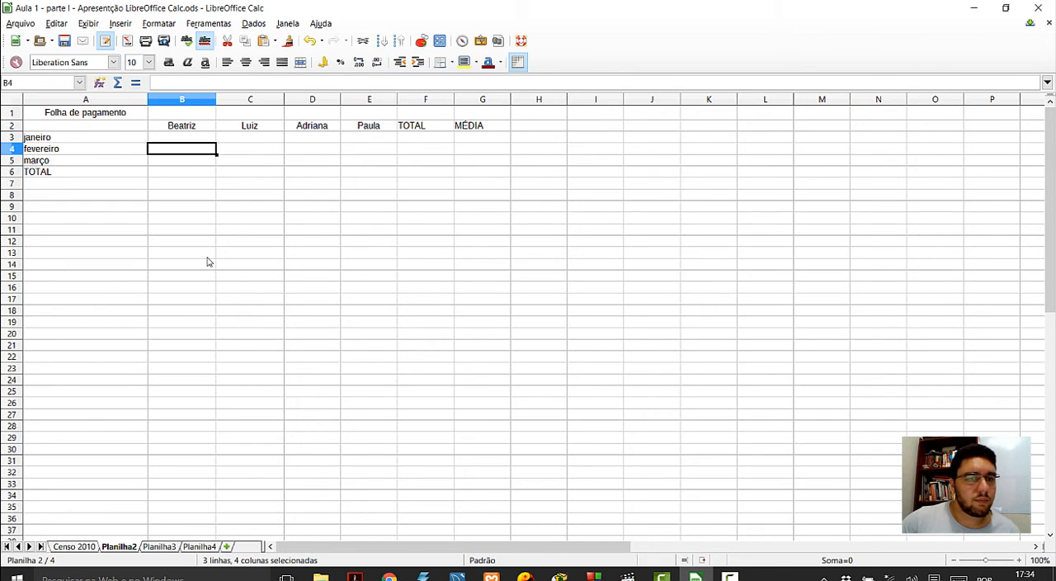
- Enter 150 in cell B3, the January amount of the first employee
click(204, 140)
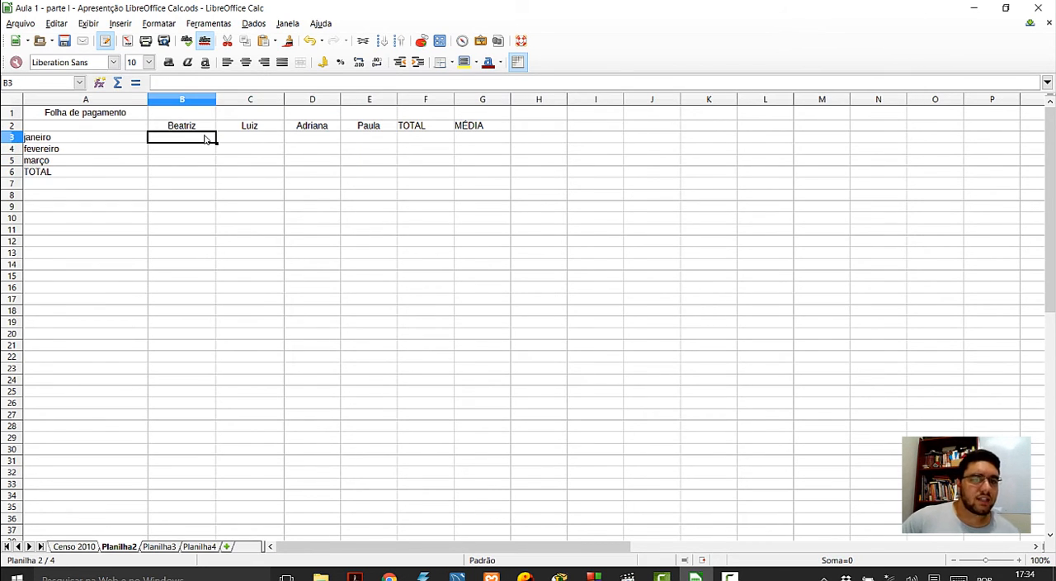
double_click(206, 139)
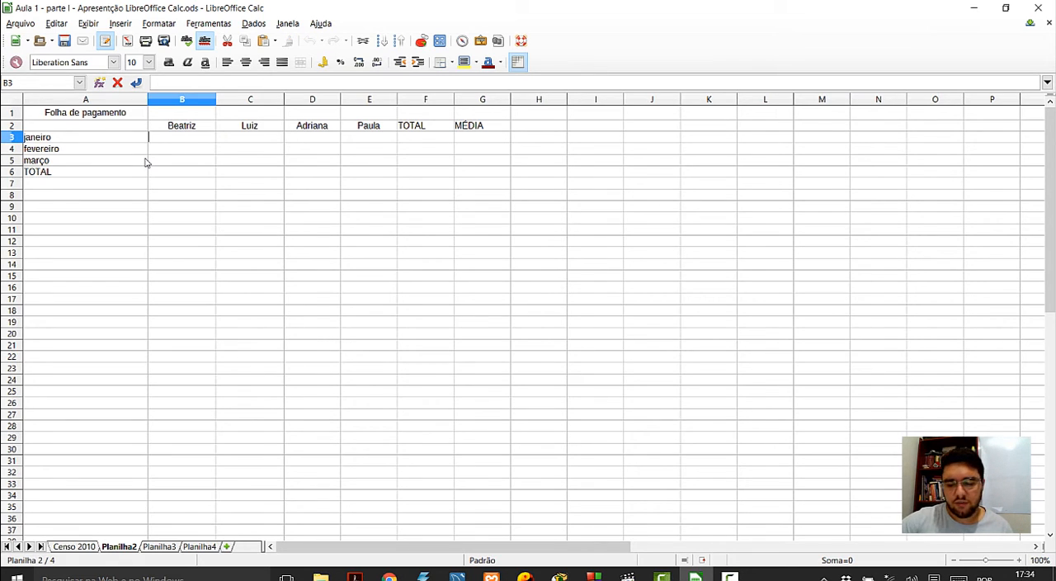
text(1)
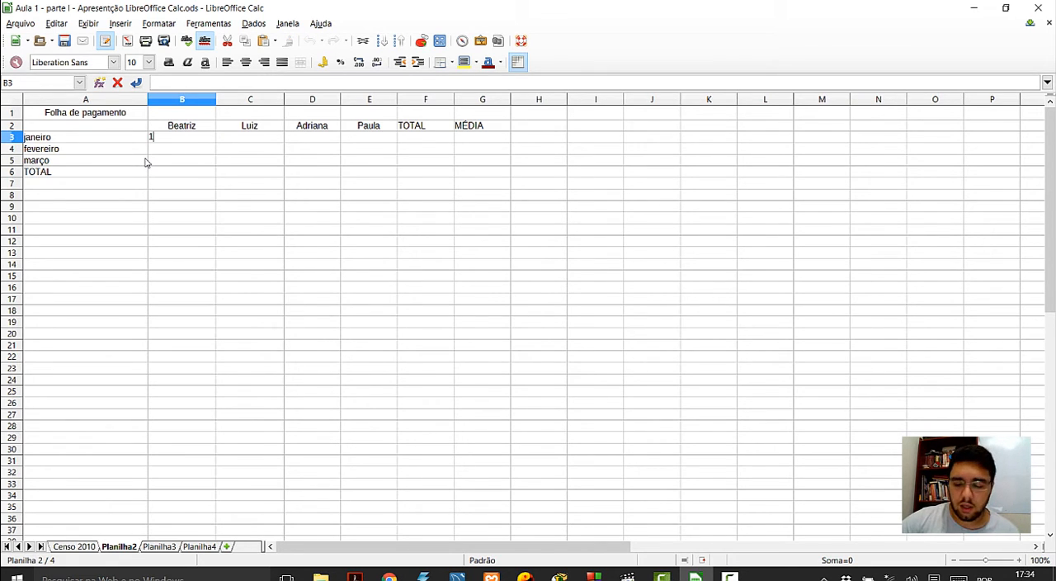
text(50)
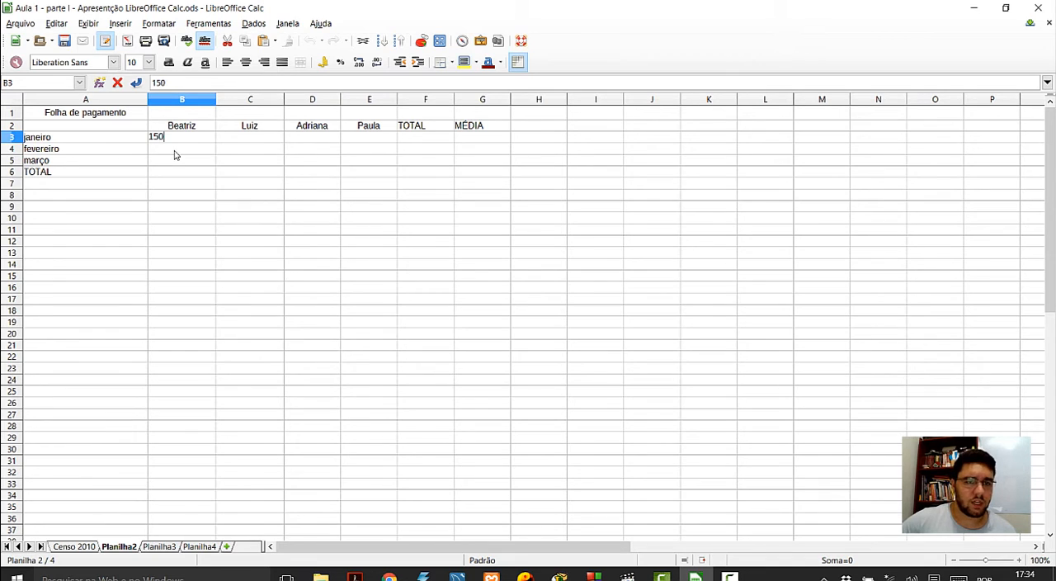
key(Return)
- Copy the value of cell B3 and paste it into cell C3
right_click(182, 140)
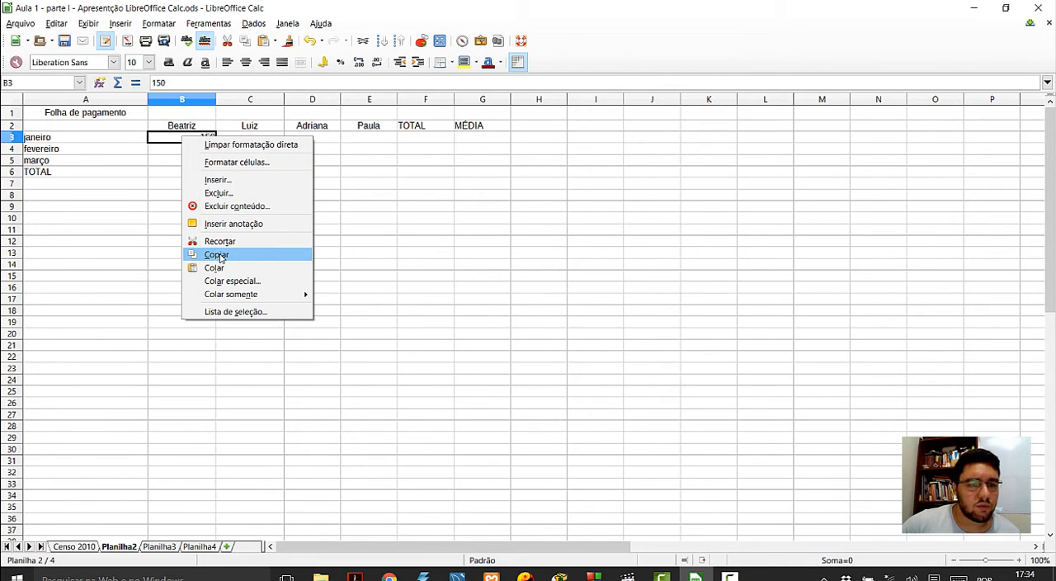
click(168, 140)
key(ctrl+c)
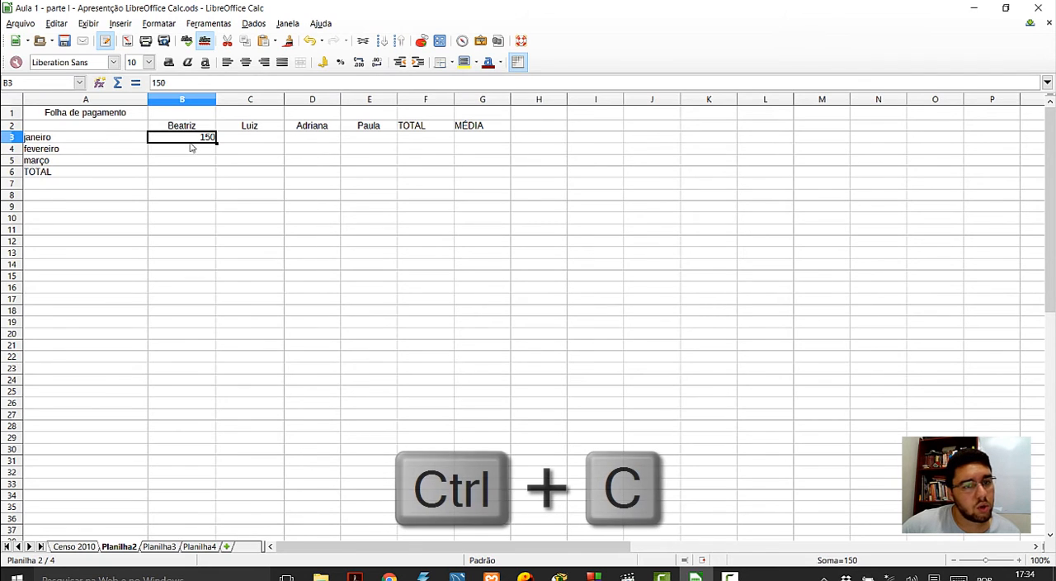
right_click(191, 147)
click(230, 260)
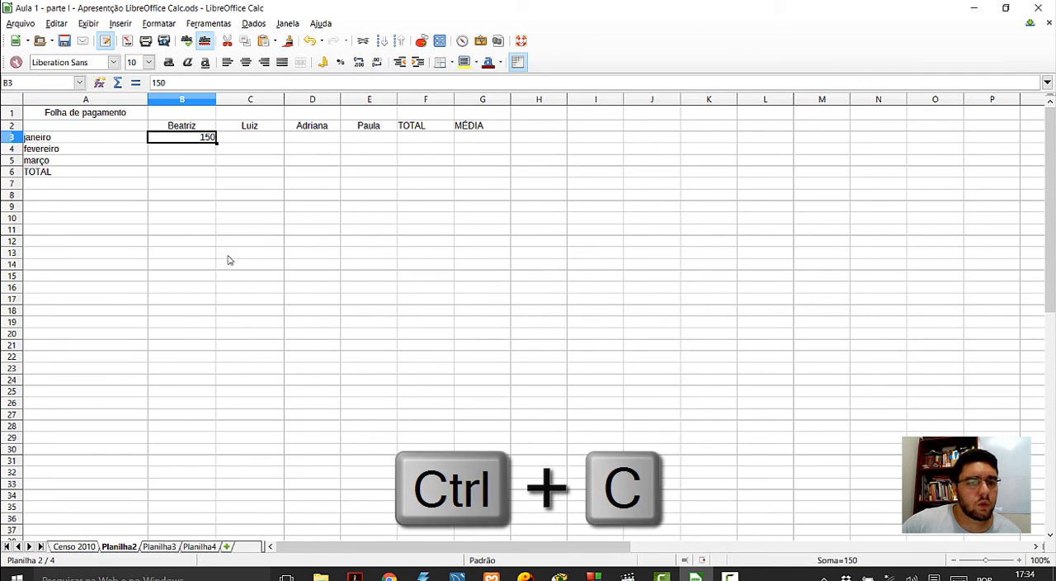
right_click(275, 138)
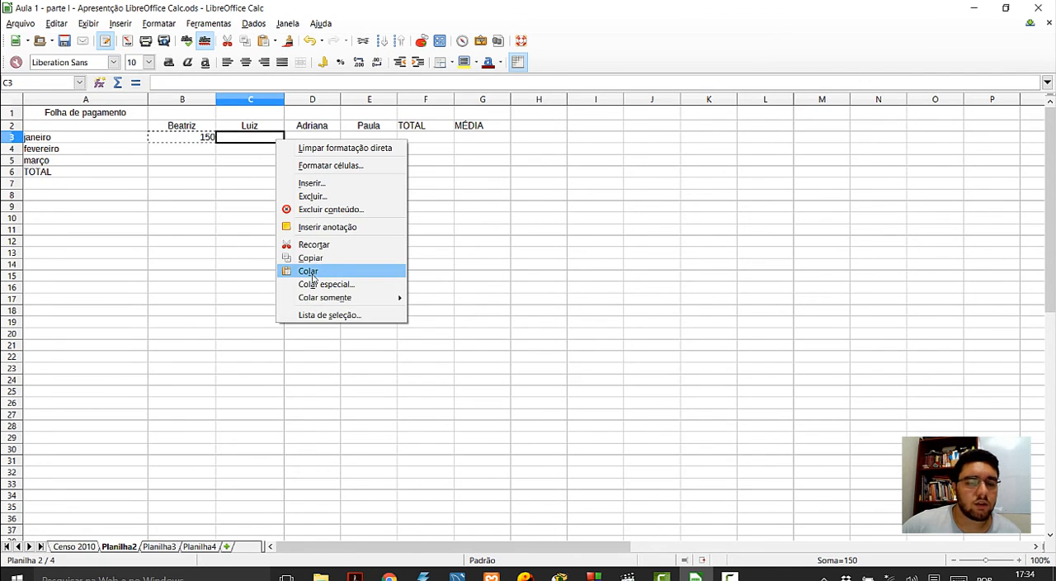
key(ctrl+v)
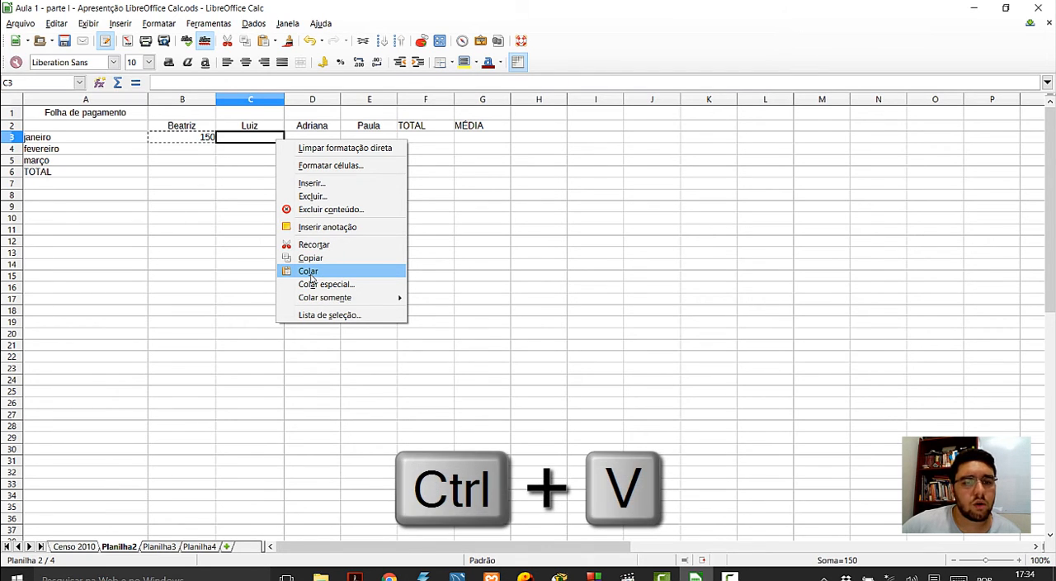
click(311, 274)
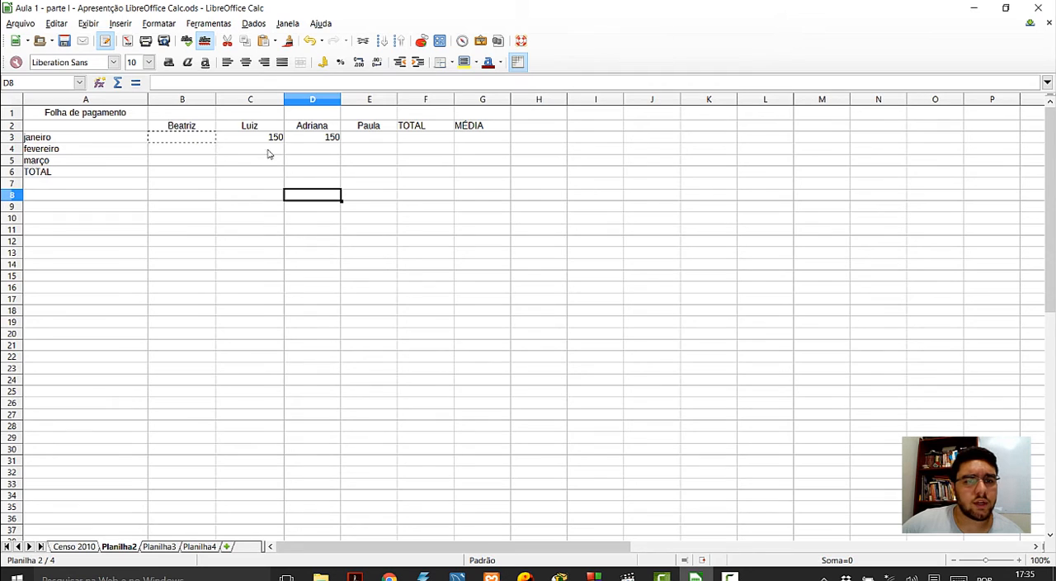
- Cut the value from cell D3 and paste it into cell B3
right_click(309, 142)
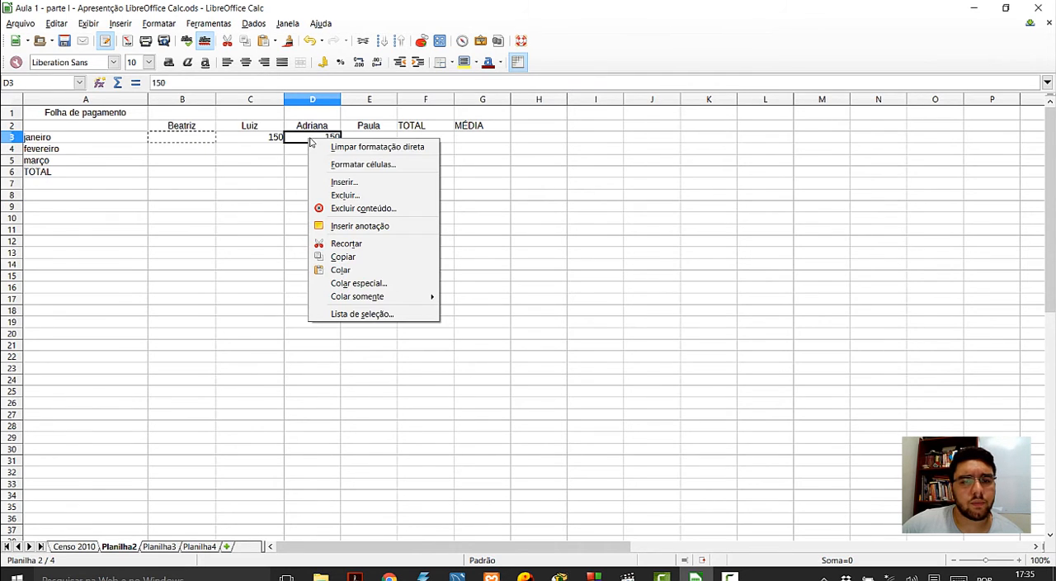
click(287, 181)
click(317, 162)
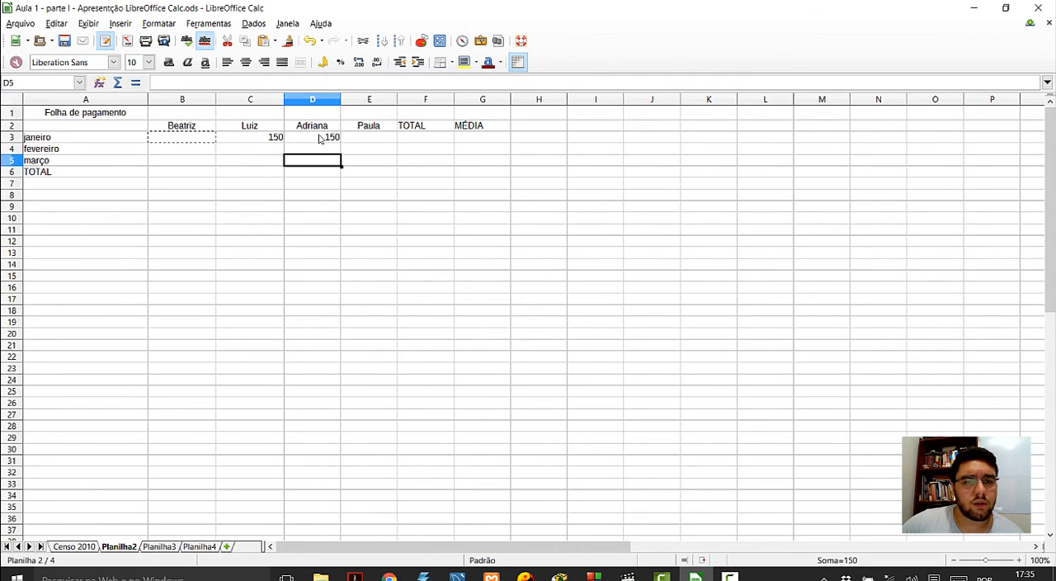
click(317, 136)
right_click(318, 140)
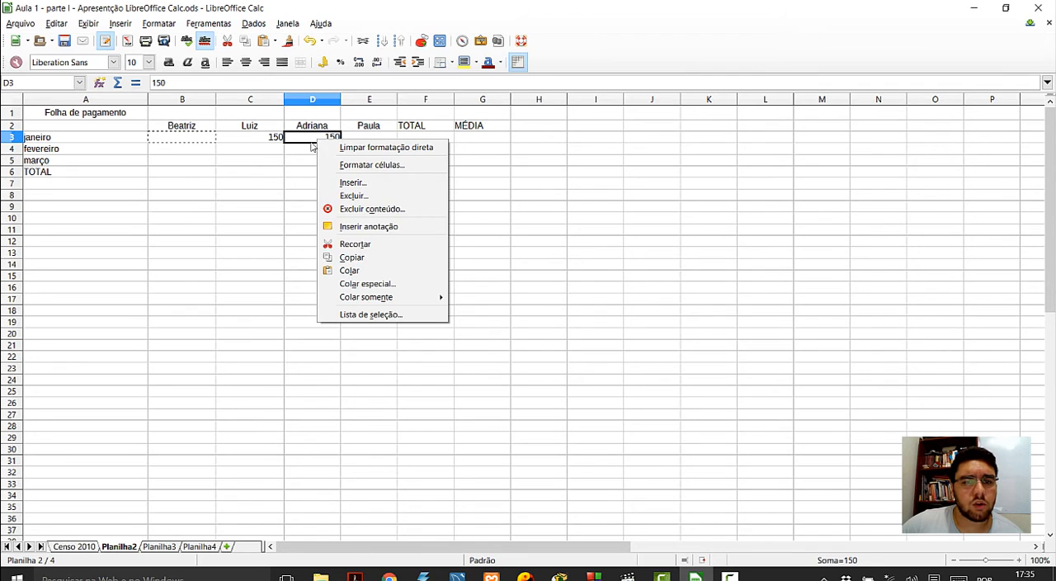
click(353, 245)
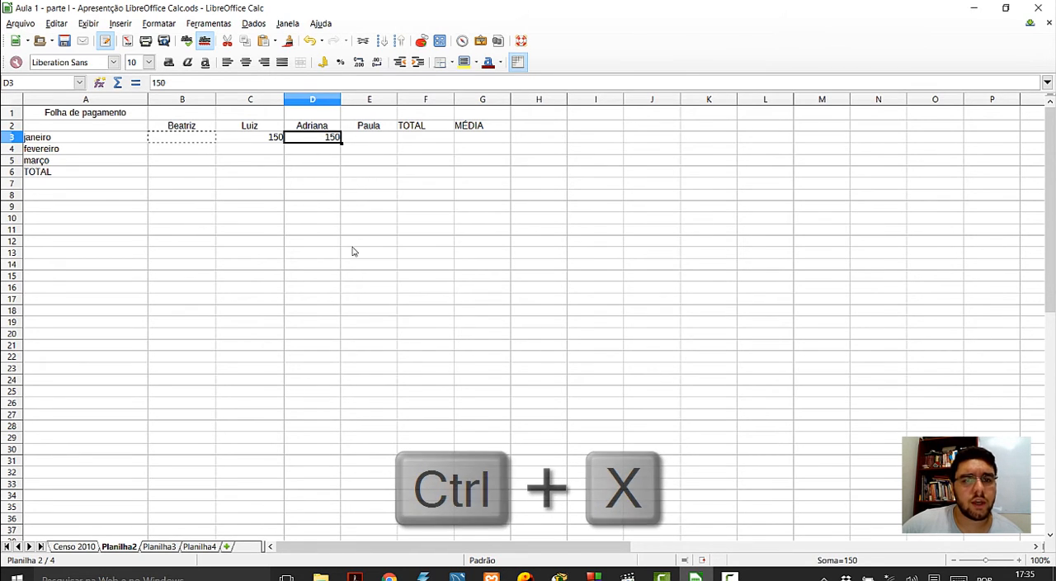
click(197, 144)
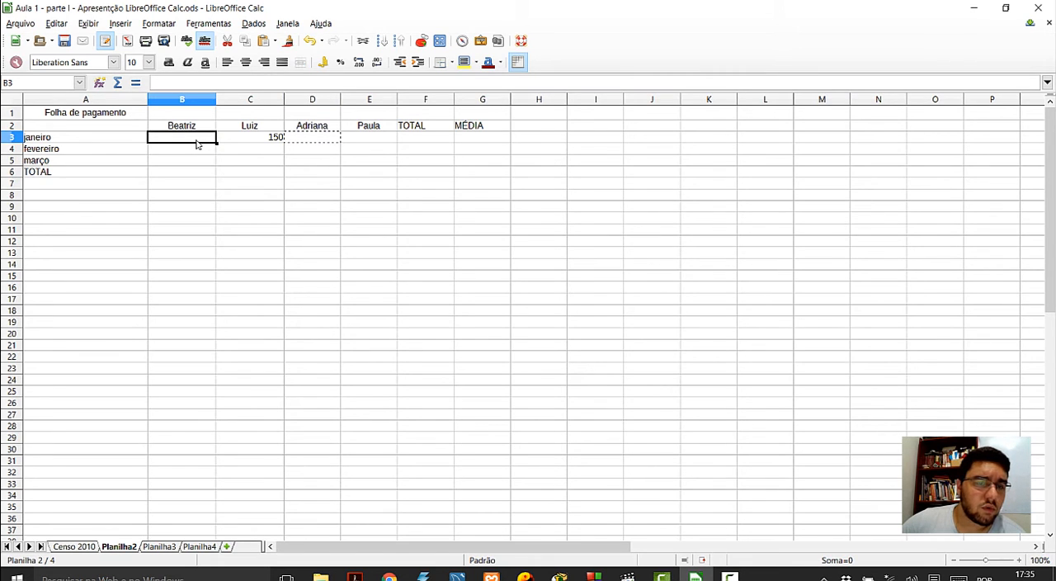
right_click(197, 143)
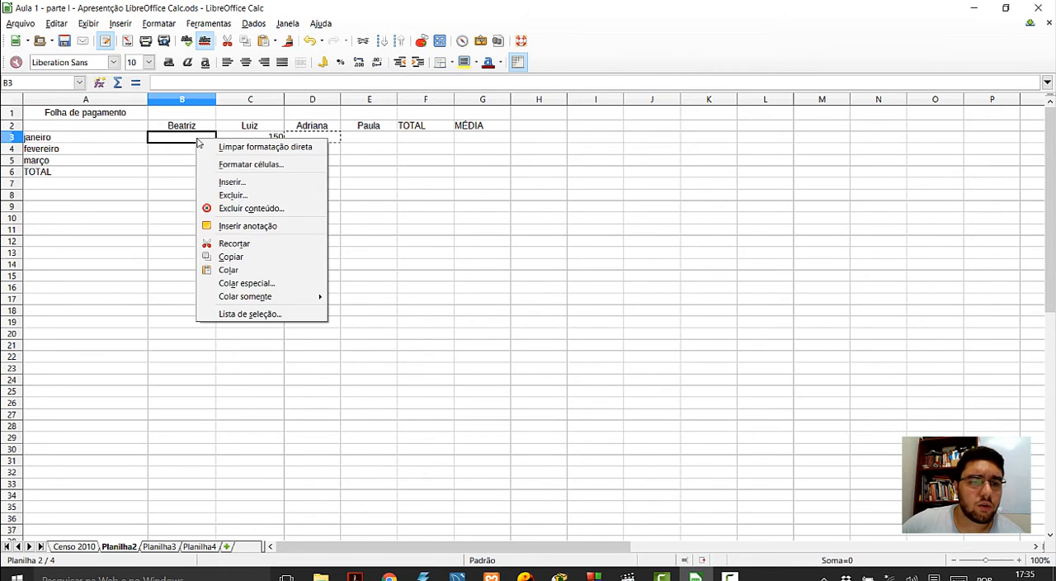
click(252, 271)
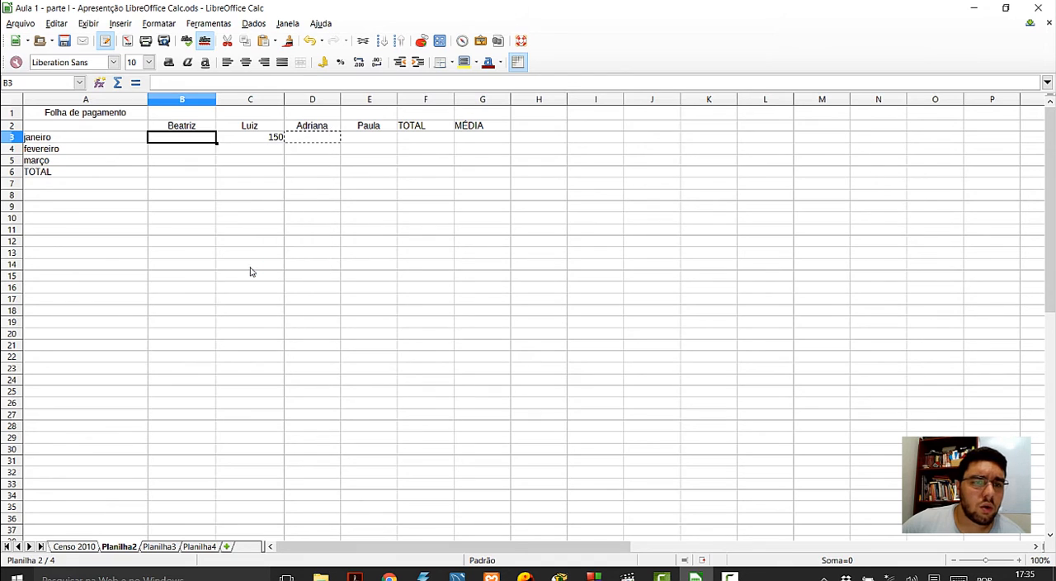
key(ctrl+v)
click(255, 212)
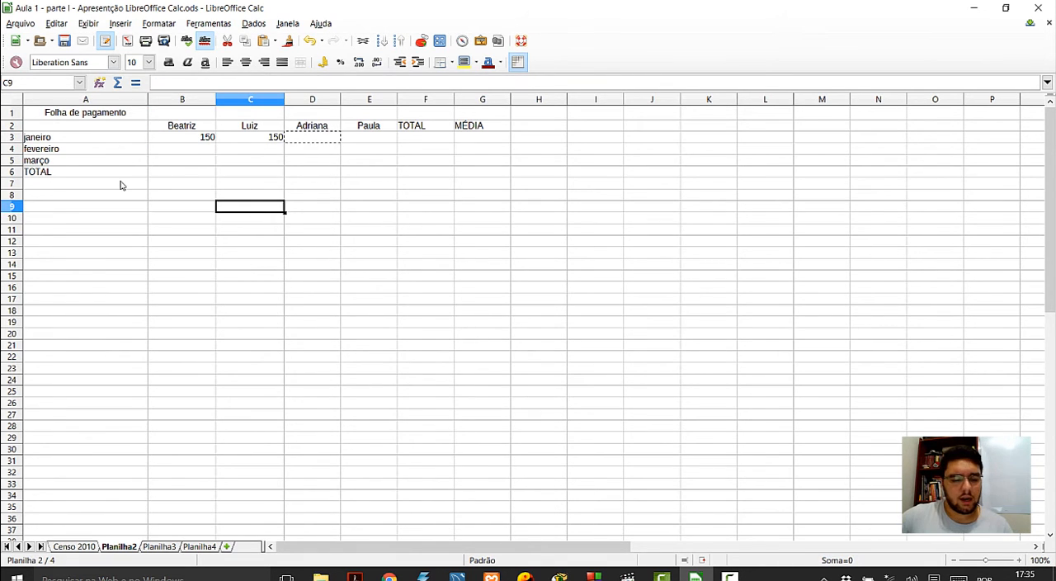
- Undo the pasting, cutting, entry and clearing changes until the original payroll values are back in B3:E5
key(ctrl+z)
key(ctrl+z)
key(ctrl+z)
key(ctrl+z)
key(ctrl+z)
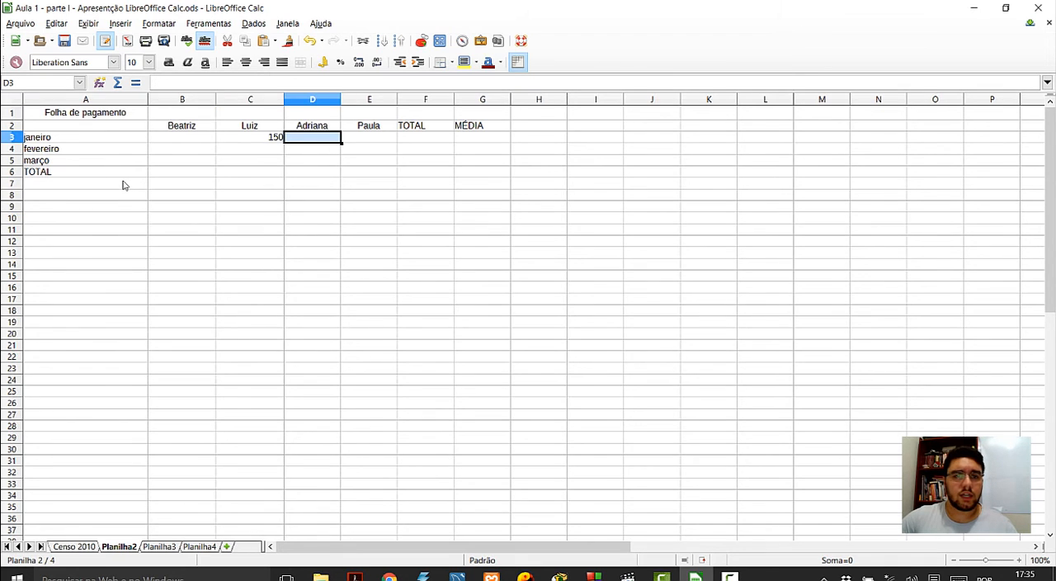
click(219, 207)
click(242, 223)
double_click(242, 222)
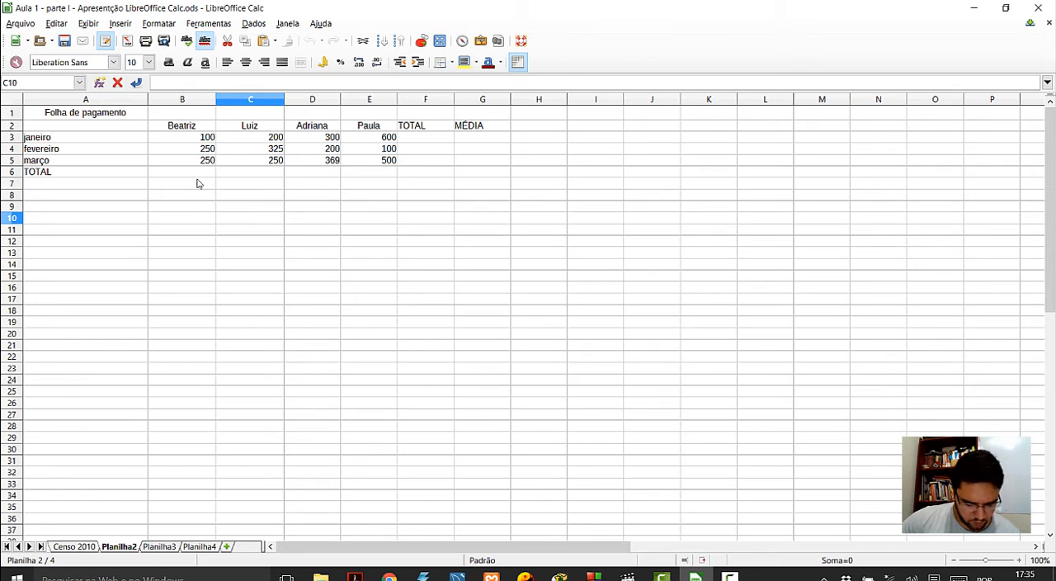
- Change the February amount in cell B4 to 260
click(208, 150)
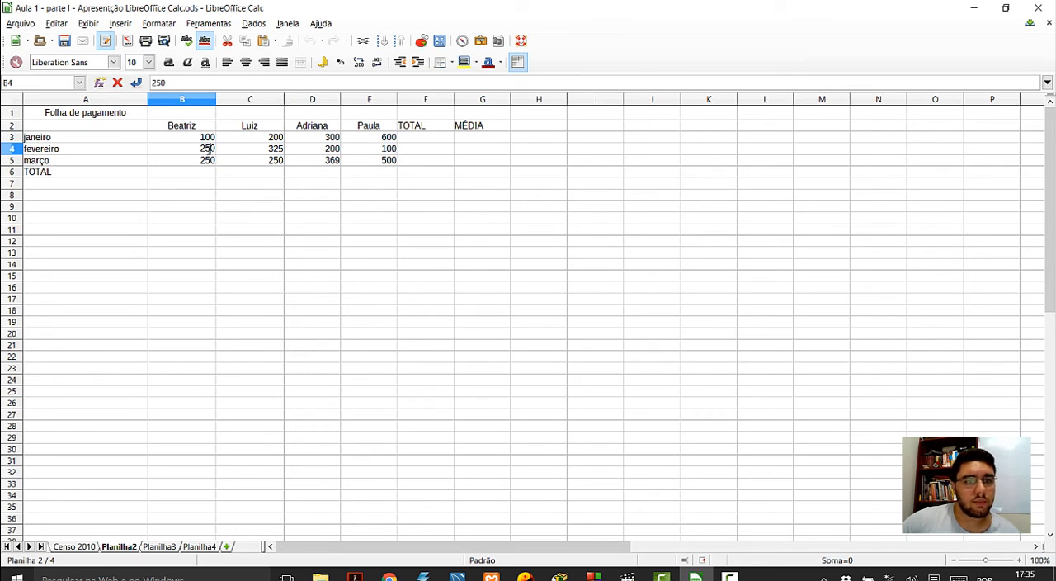
text(20)
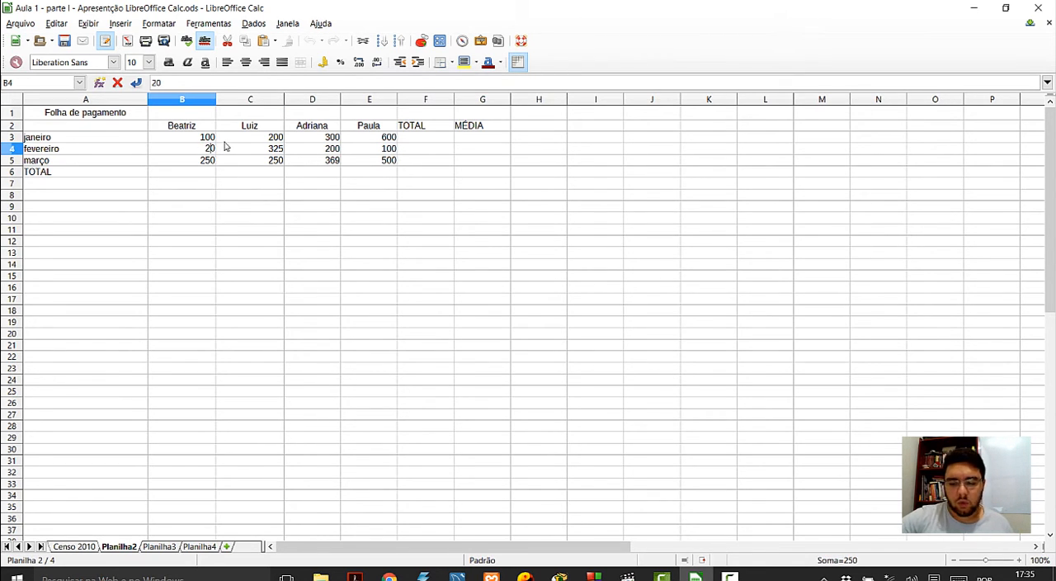
text(6)
click(386, 348)
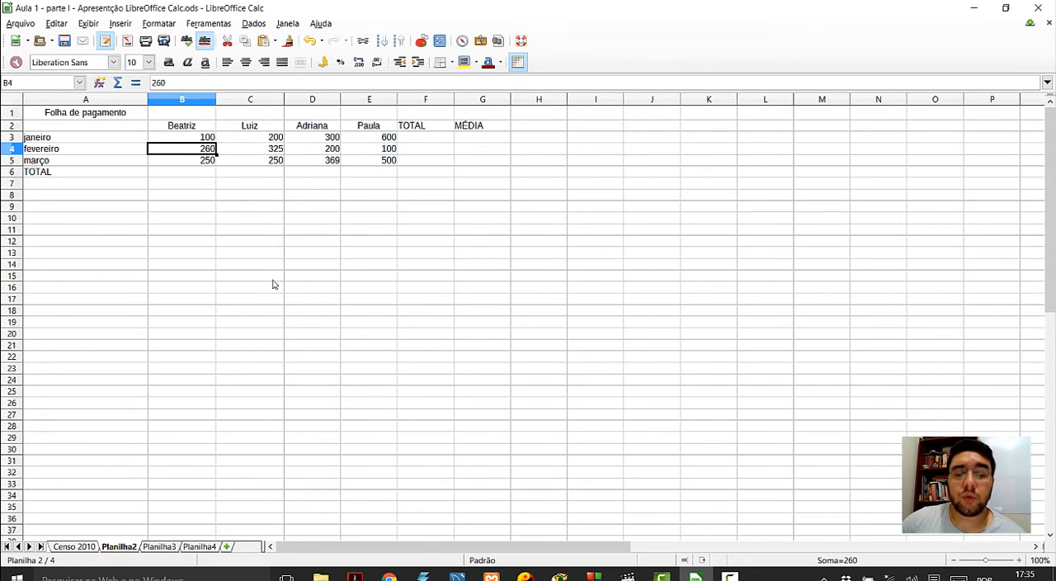
- Delete the March amount in cell B5, then undo the deletion
click(203, 162)
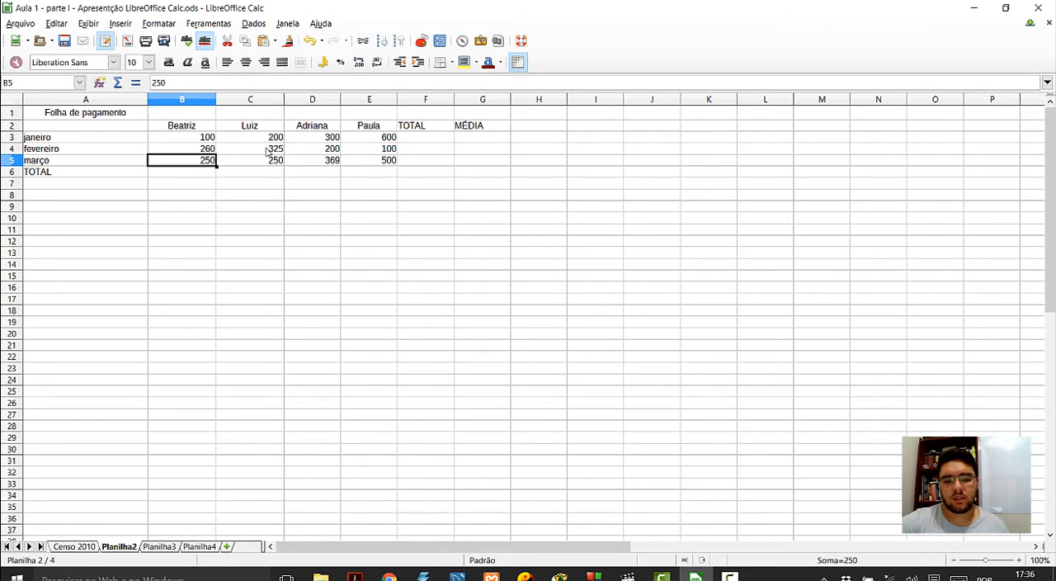
key(Delete)
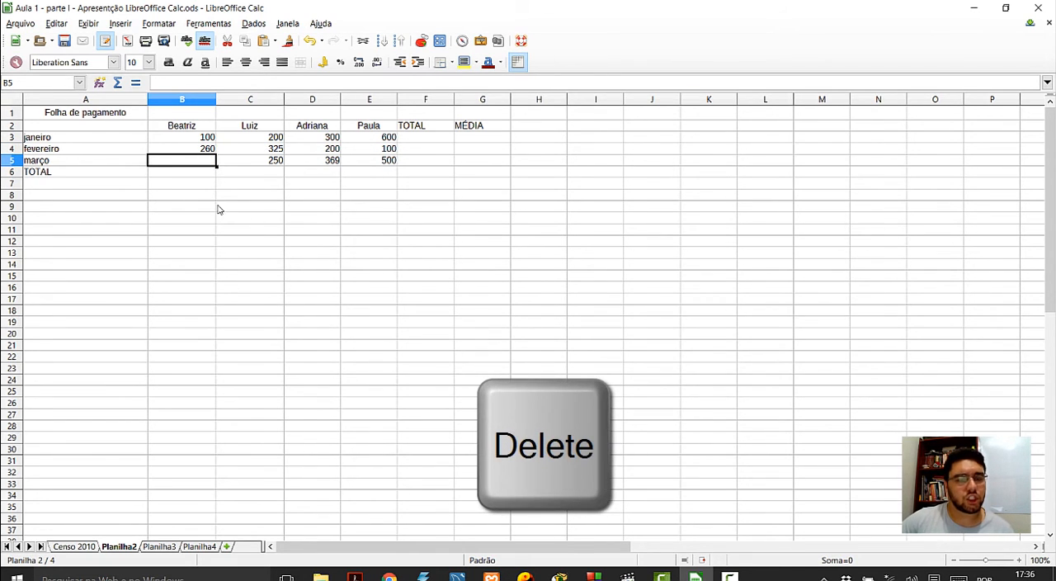
click(219, 212)
click(206, 163)
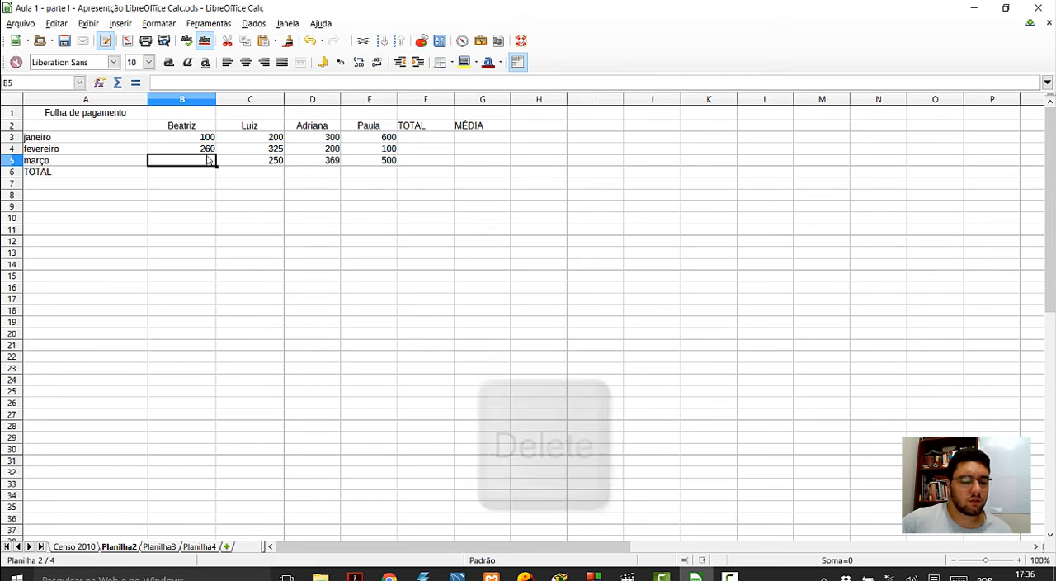
key(ctrl+z)
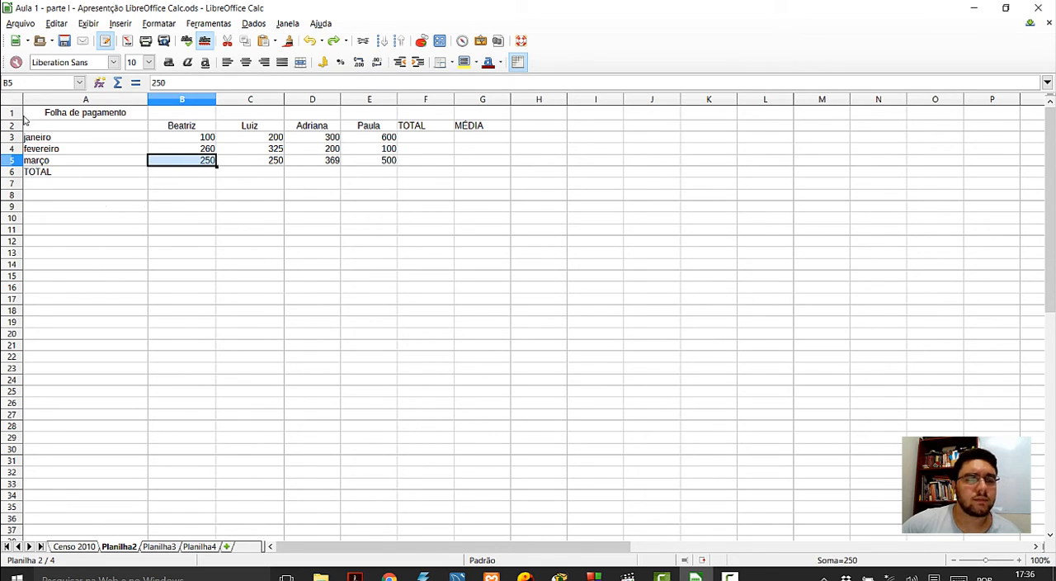
- Start saving the spreadsheet under a new location and open the Documentos_Informatica folder on the Desktop
click(22, 25)
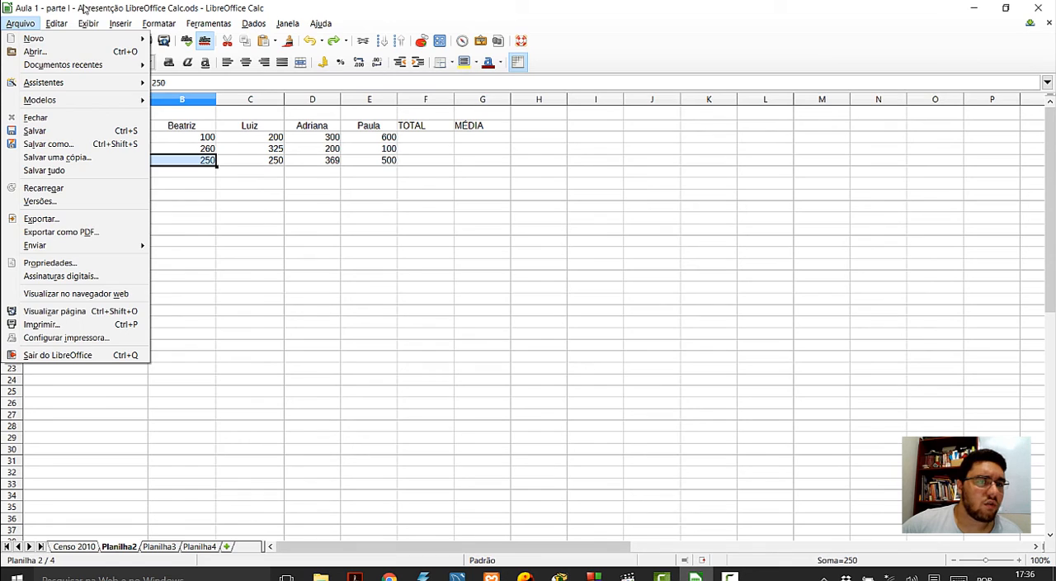
click(50, 145)
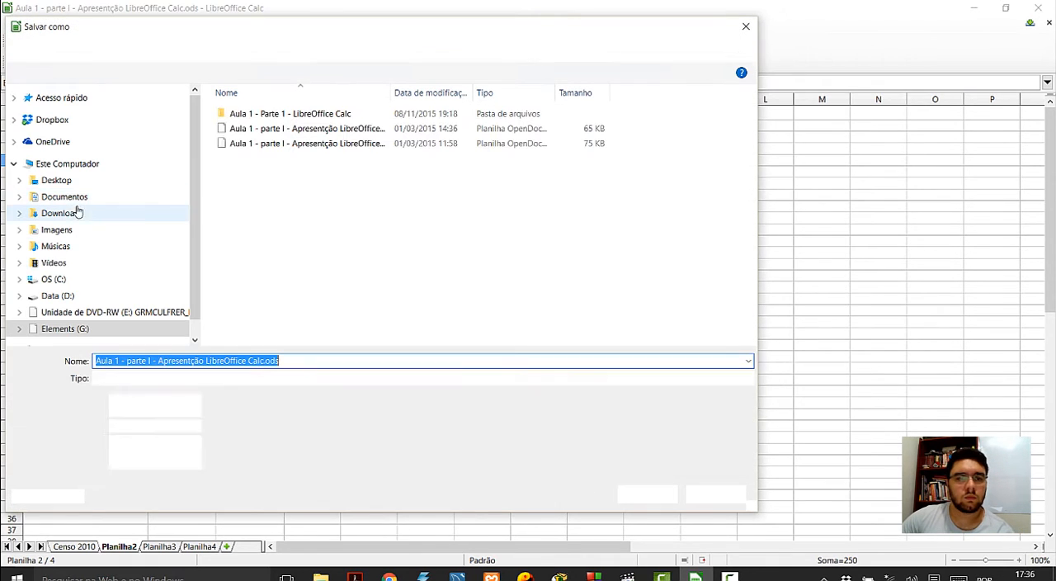
click(64, 182)
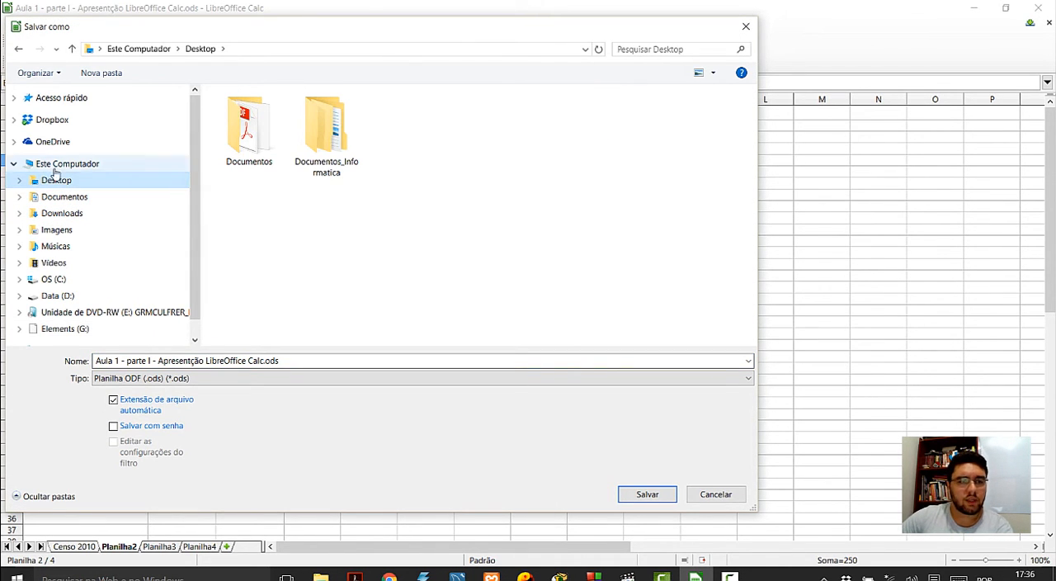
double_click(347, 151)
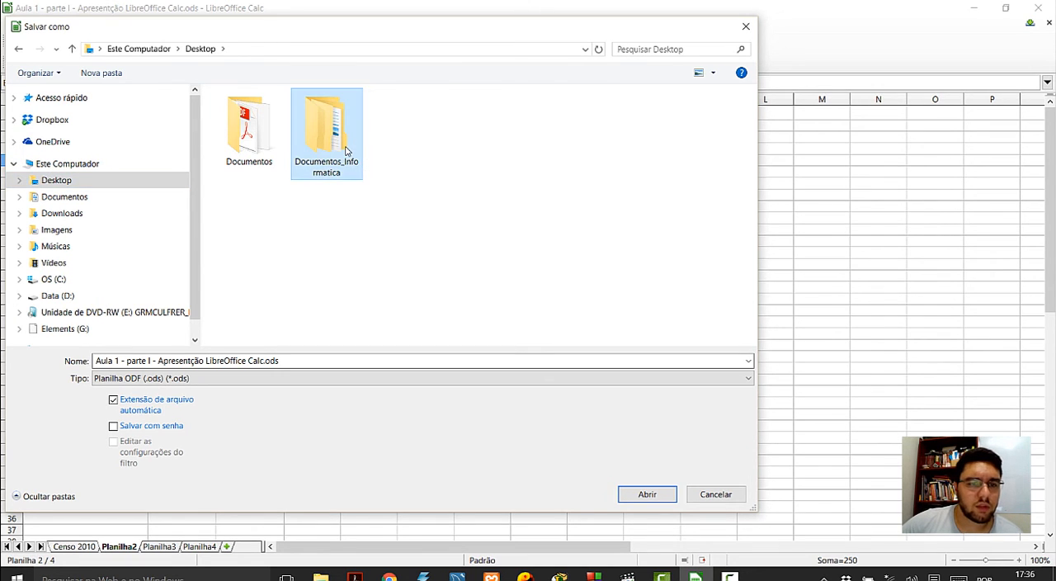
- Create a folder named calc inside Documentos_Informatica and save the spreadsheet in it as an ODF file
right_click(300, 167)
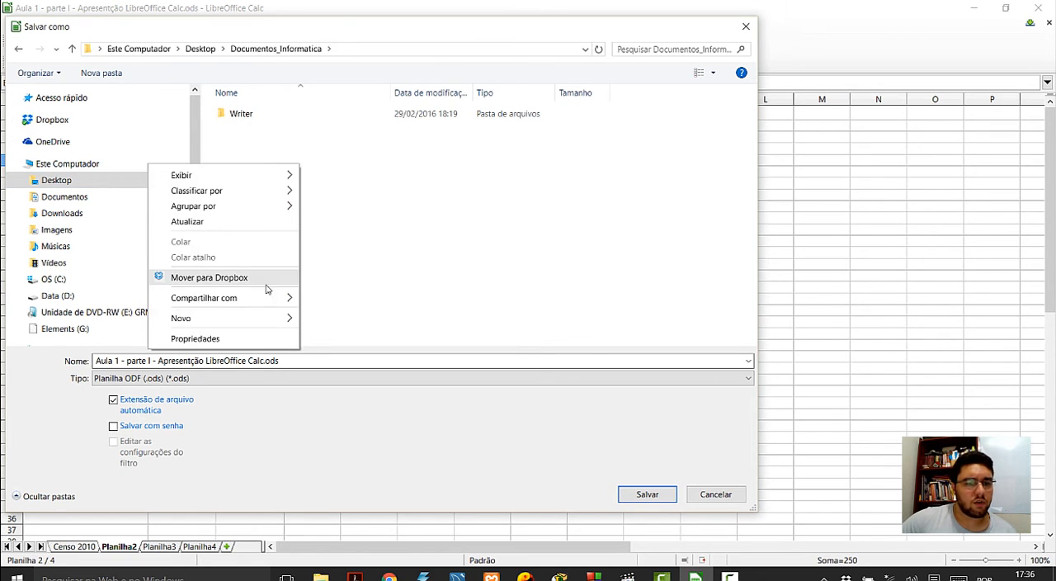
mouse_move(280, 327)
click(329, 318)
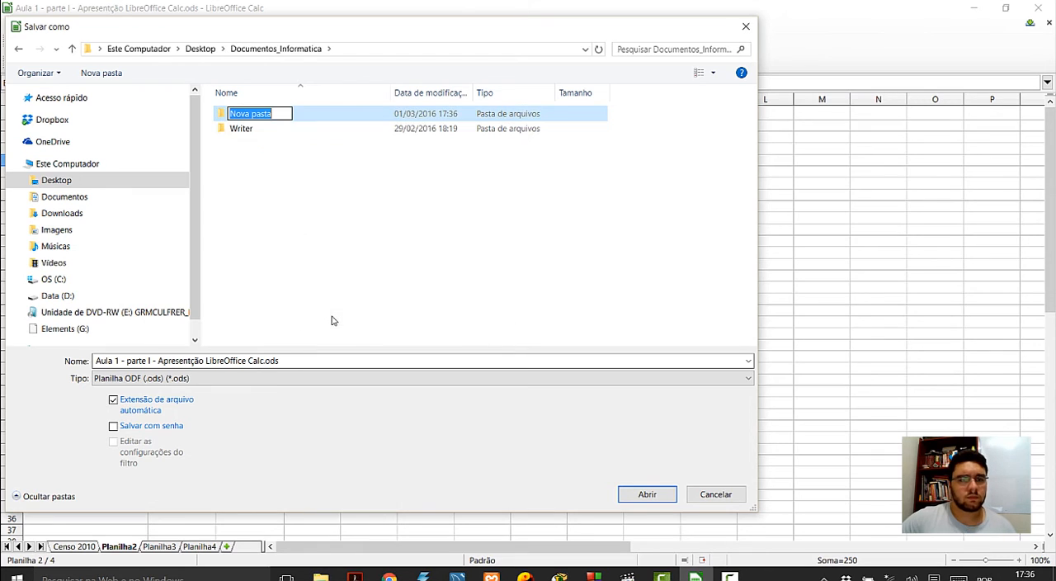
text(ca)
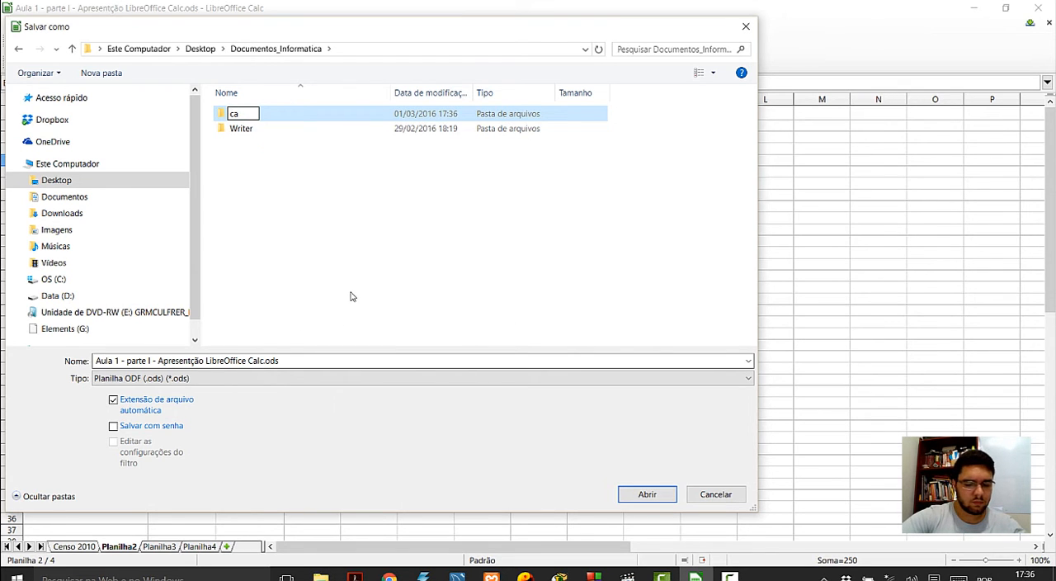
text(lc)
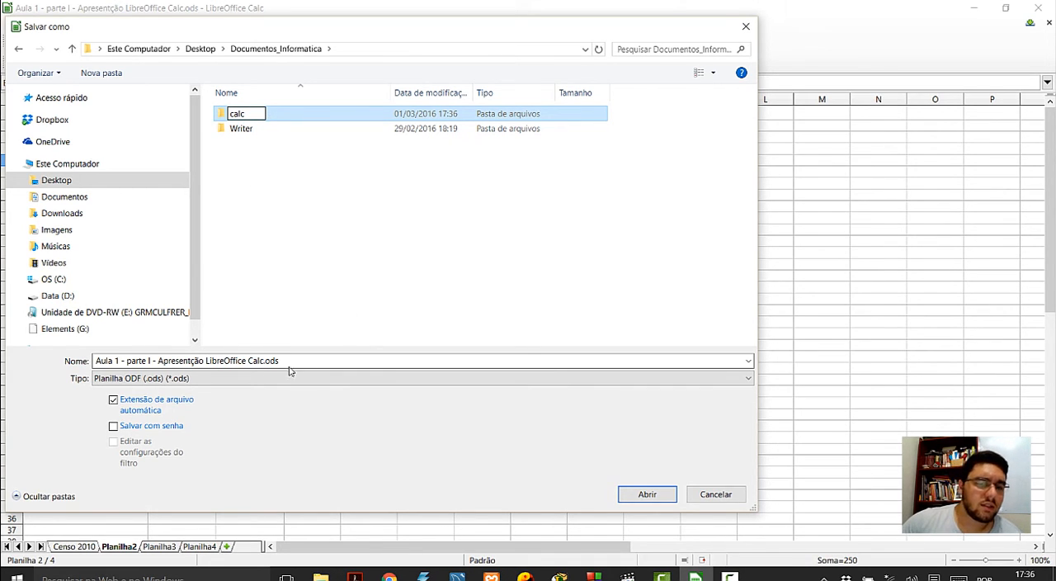
key(Return)
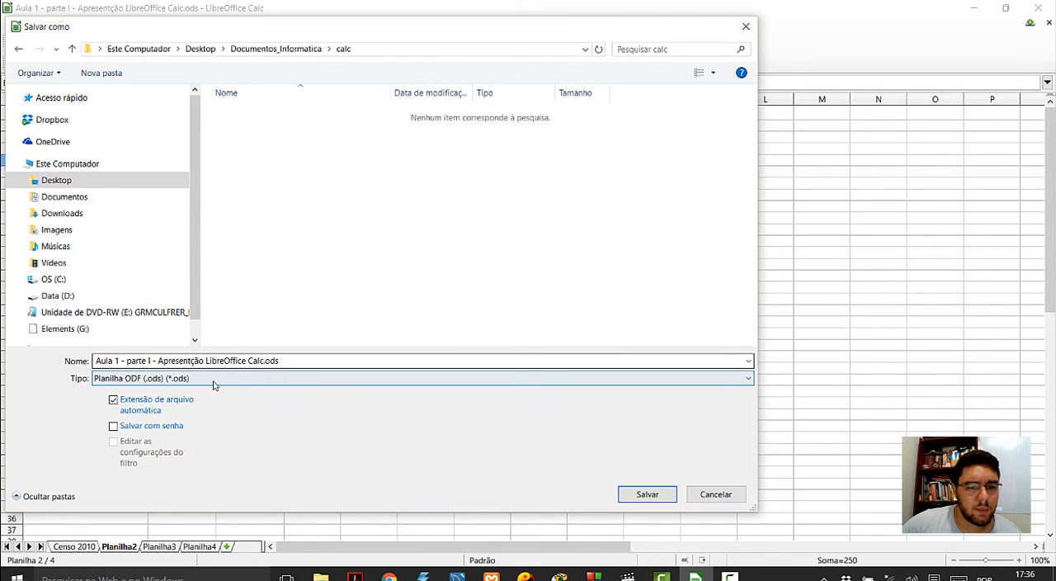
click(648, 495)
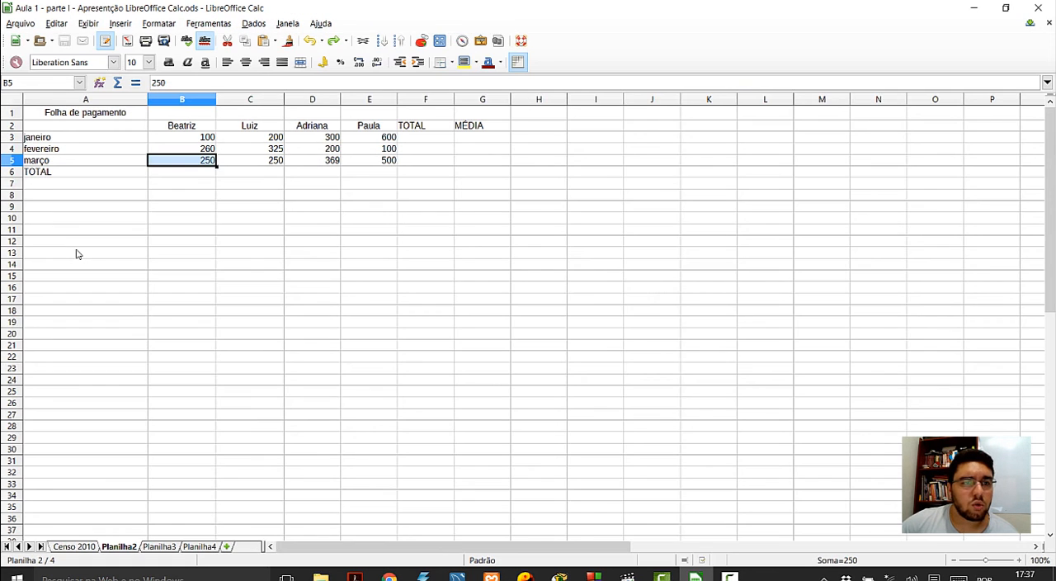
- Insert an empty row above the TOTAL row, directly below março
click(74, 198)
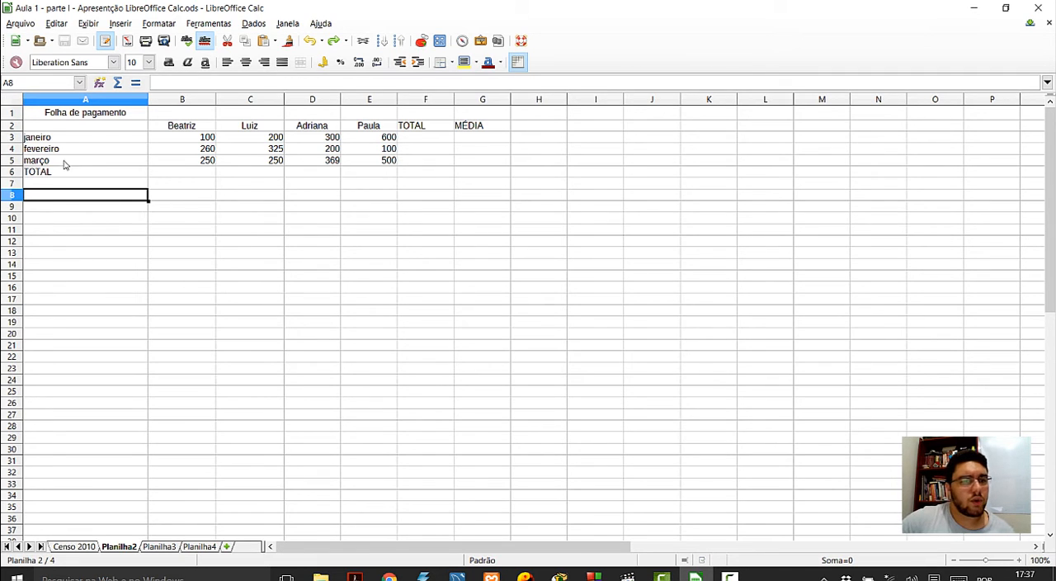
click(39, 175)
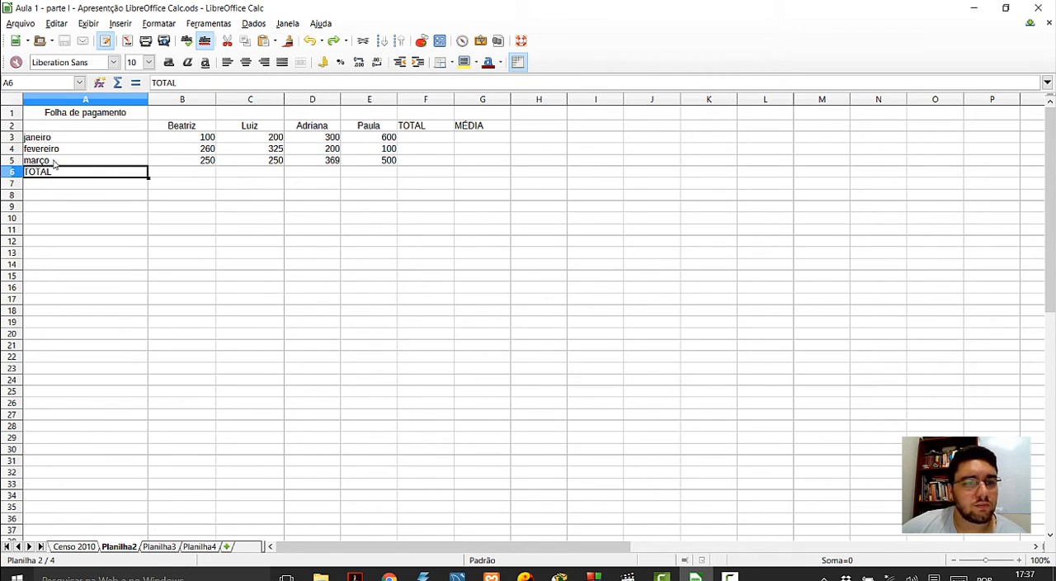
click(7, 168)
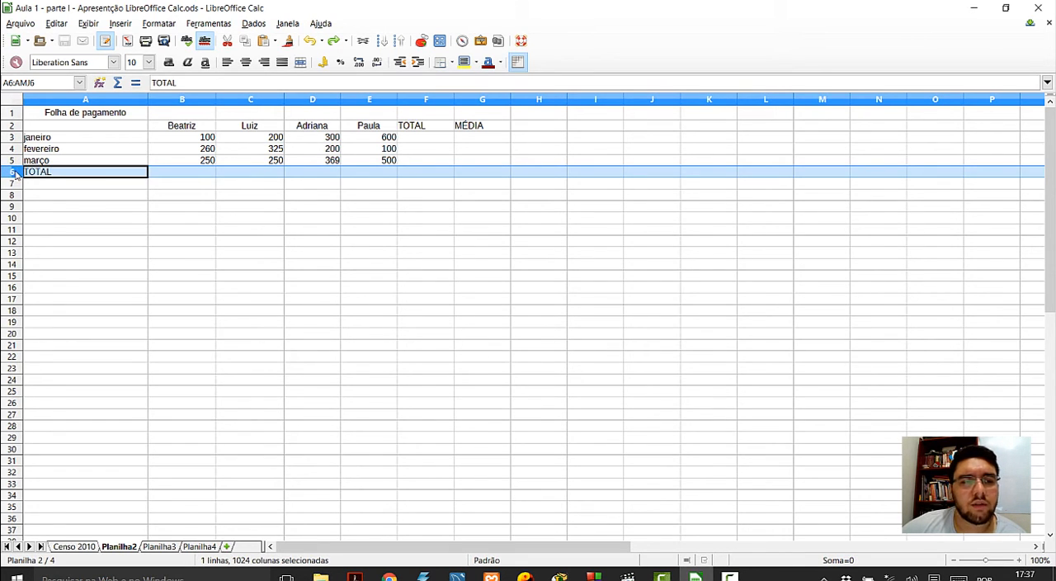
right_click(74, 164)
click(19, 173)
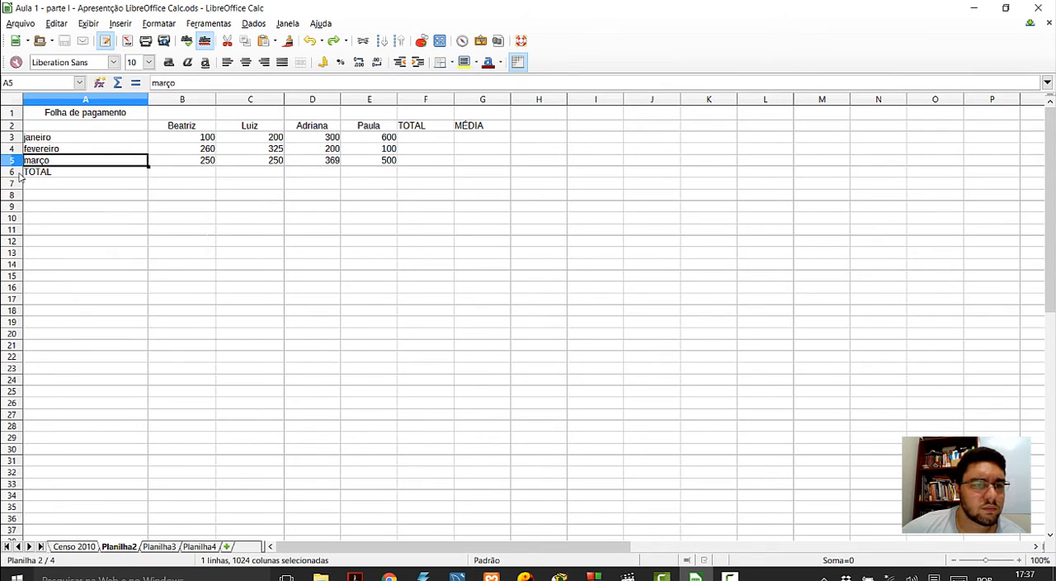
right_click(18, 173)
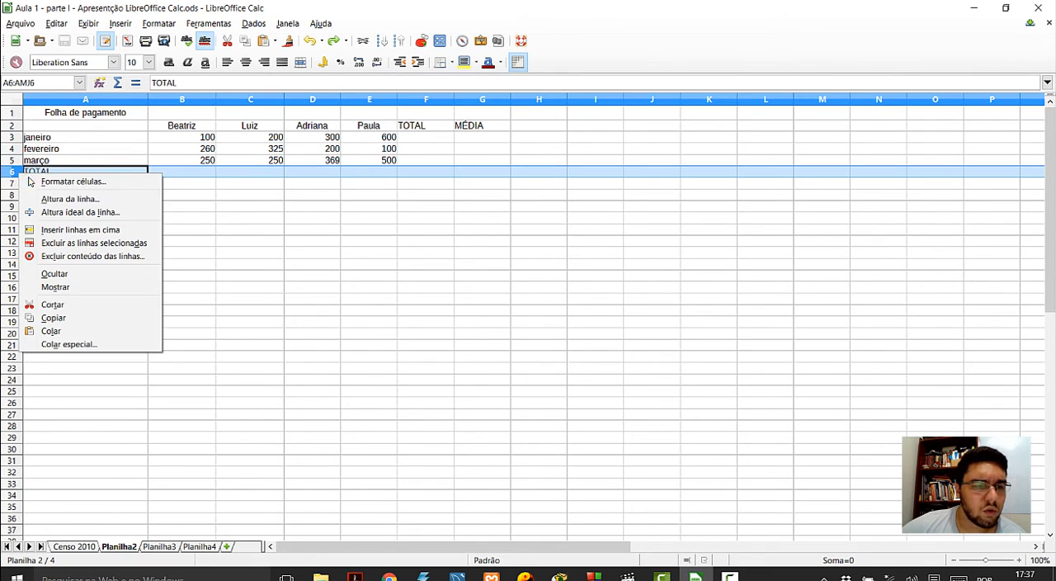
click(76, 232)
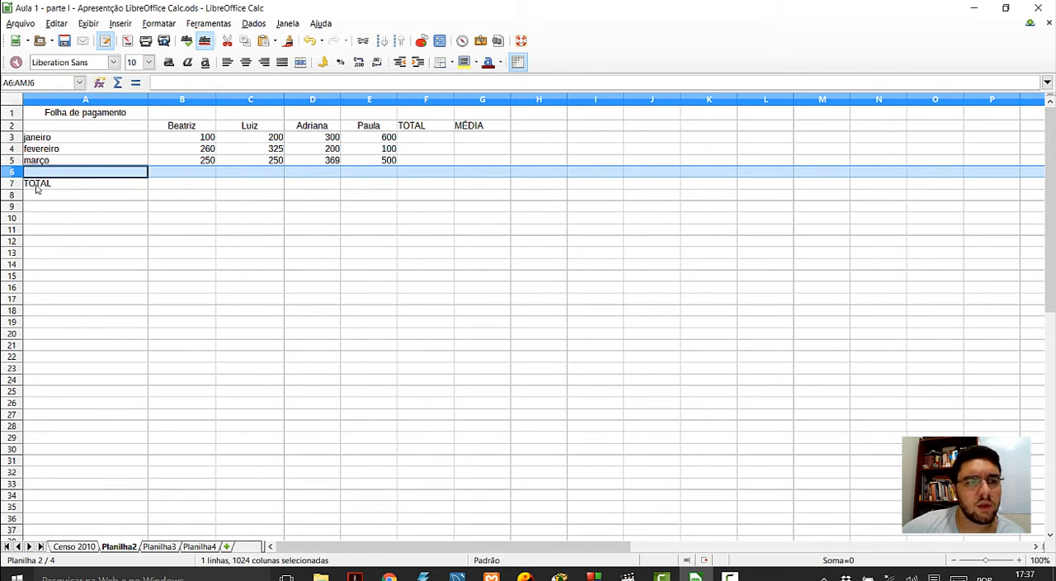
- Move the TOTAL label from cell A7 to cell A16 by cutting and pasting it
click(36, 186)
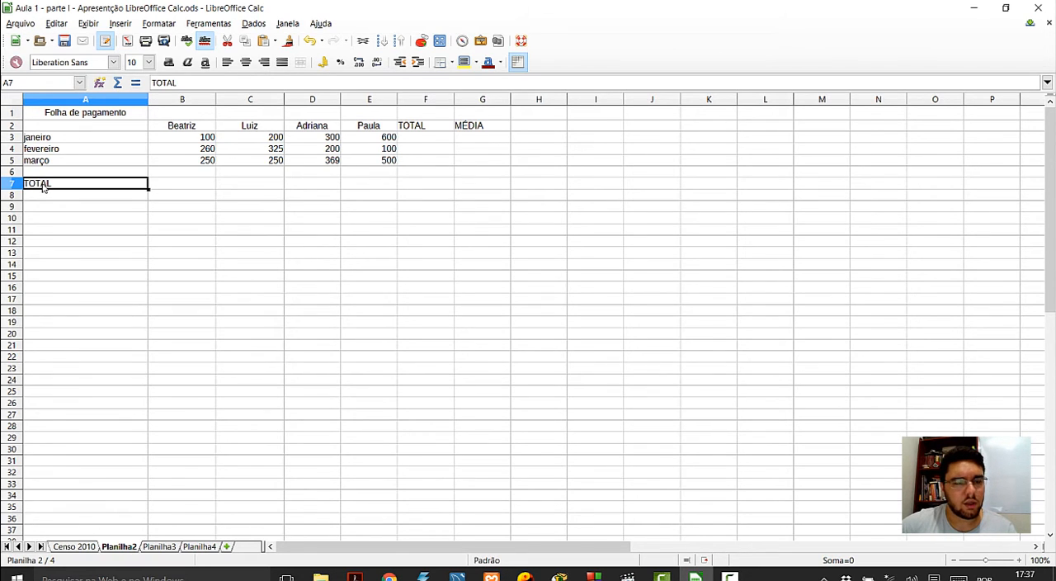
key(ctrl+x)
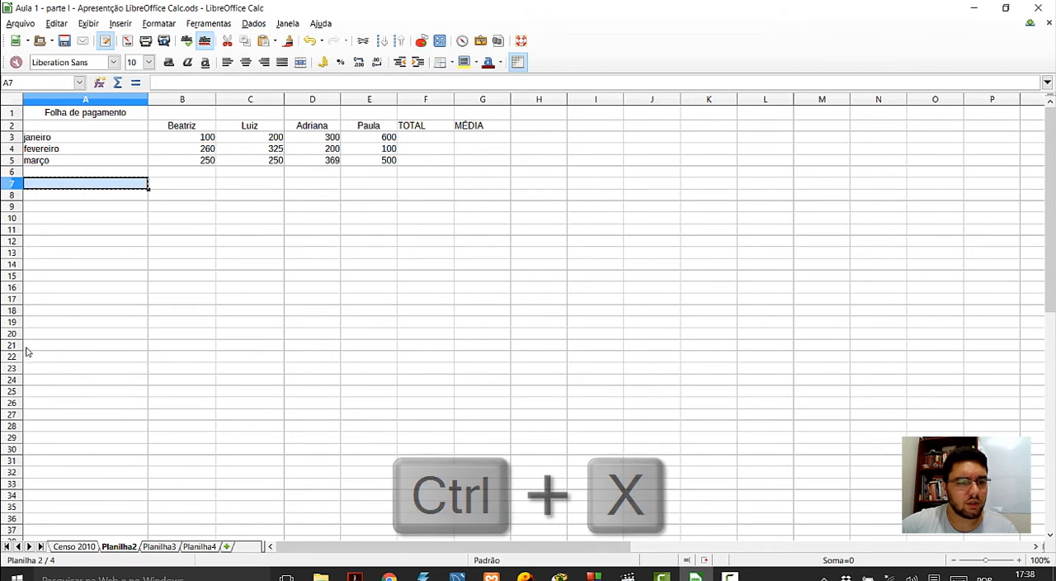
click(29, 291)
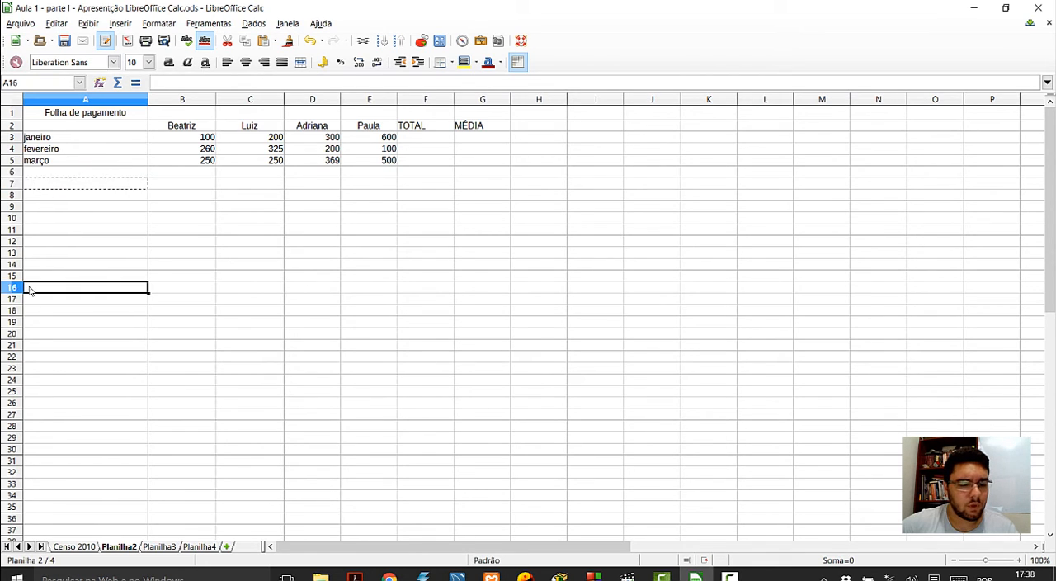
key(ctrl+v)
- Autofill the month names from janeiro in cell A3 down to dezembro in cell A14
click(69, 142)
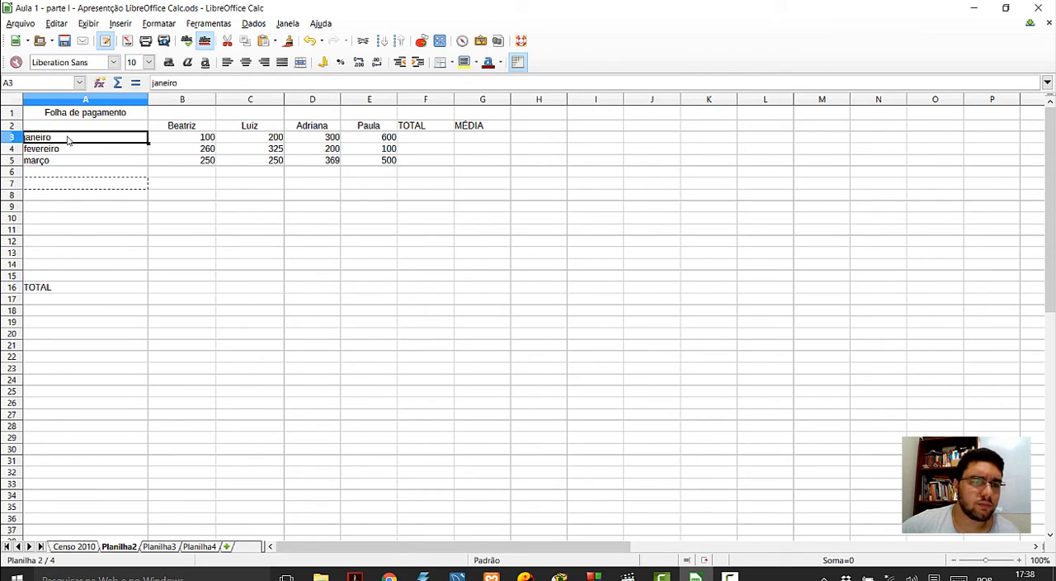
click(184, 252)
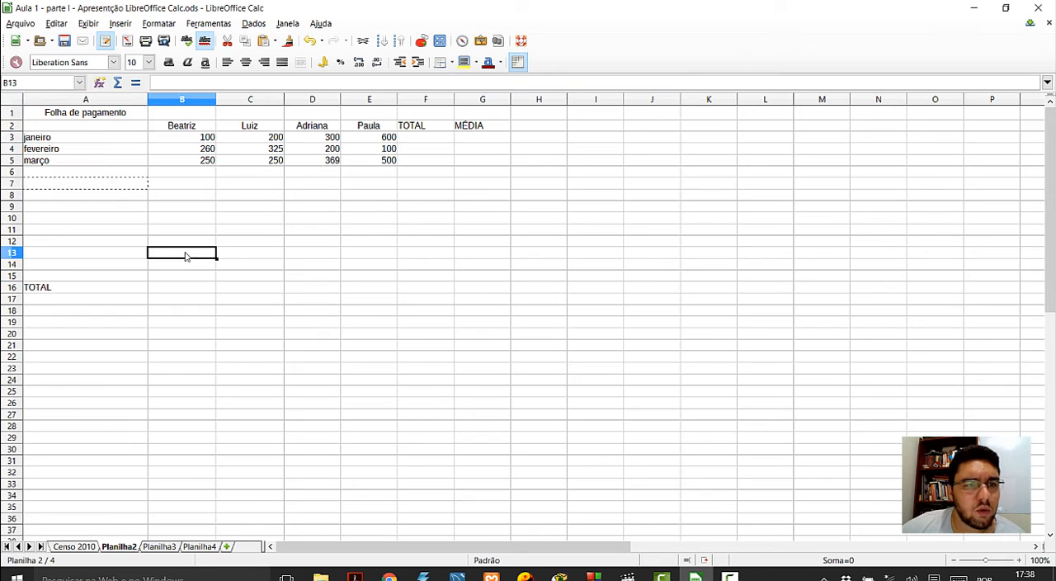
click(135, 142)
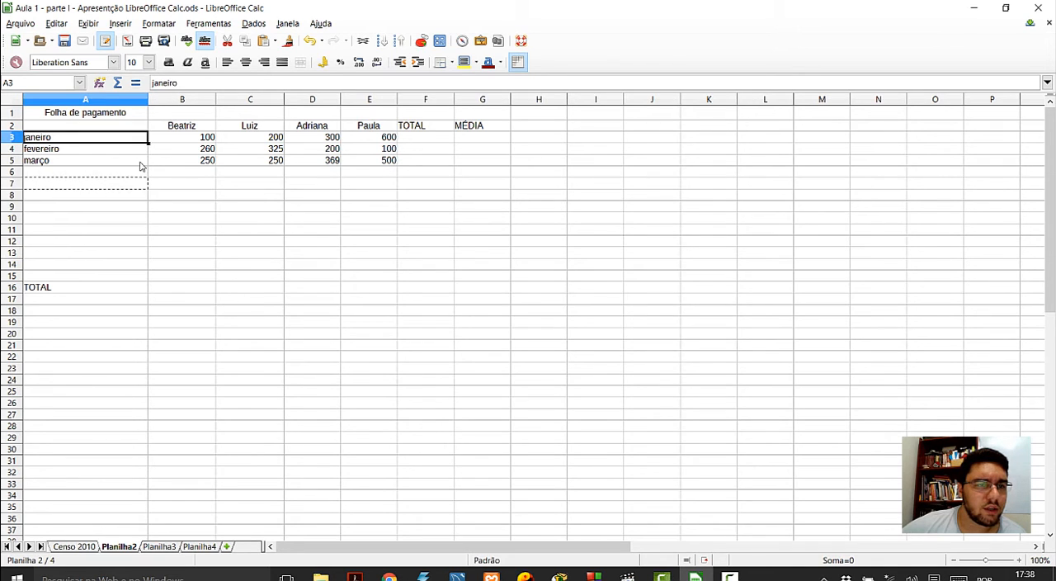
click(142, 164)
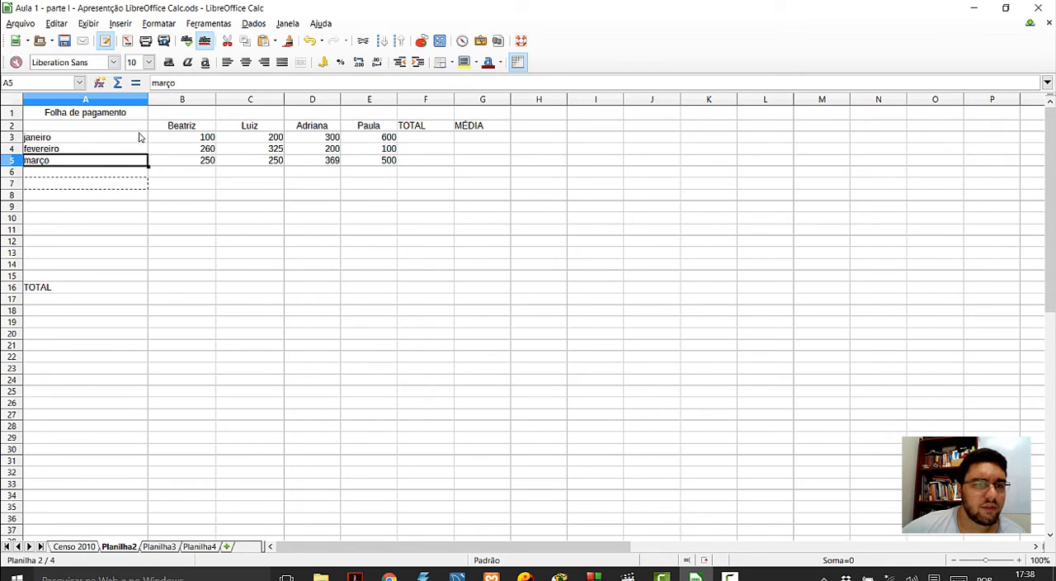
click(142, 140)
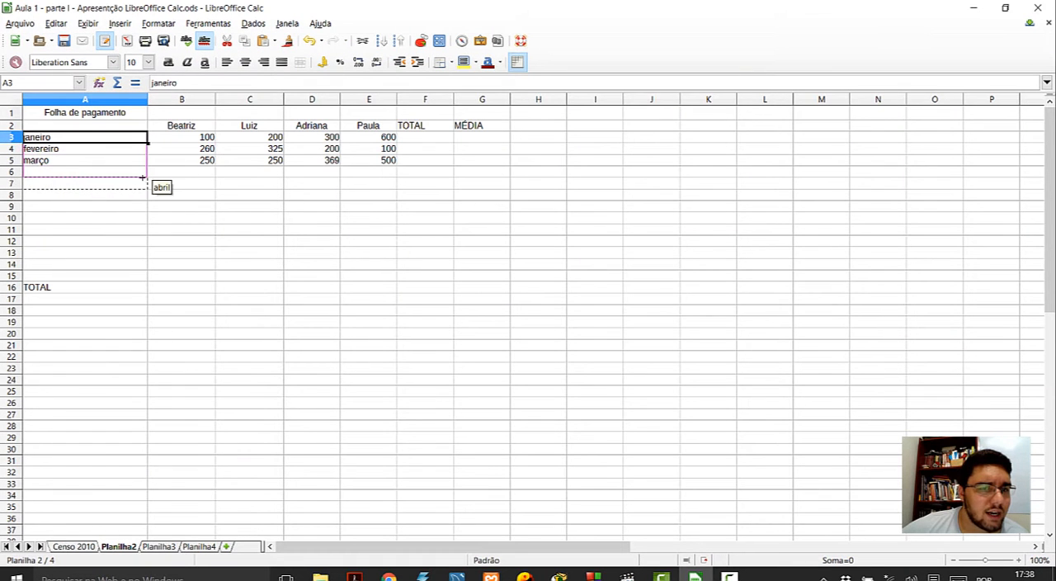
drag(142, 203, 142, 271)
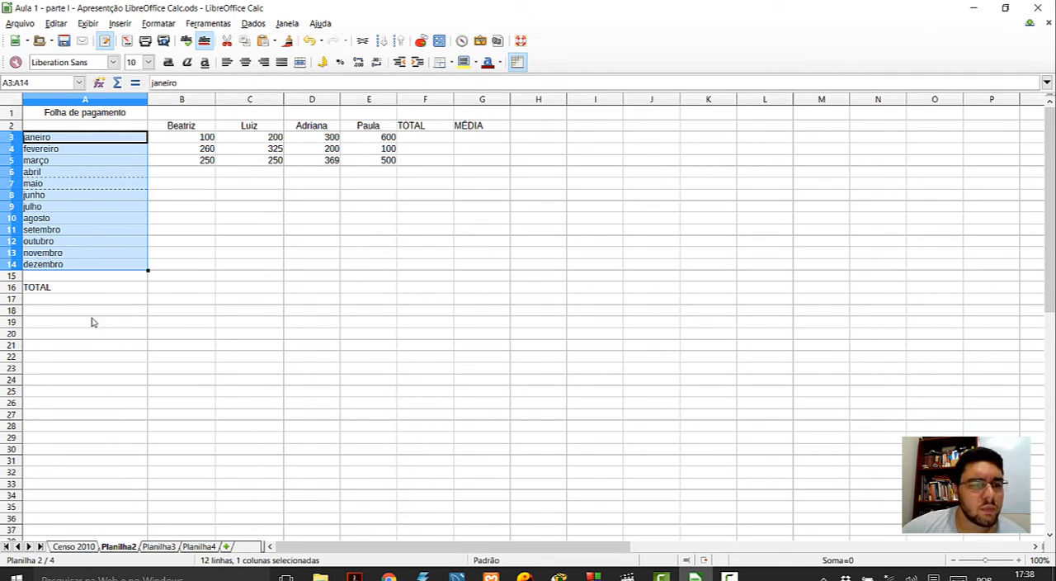
- Cut the TOTAL label from cell A16 and paste it into cell A15, directly below dezembro
click(59, 289)
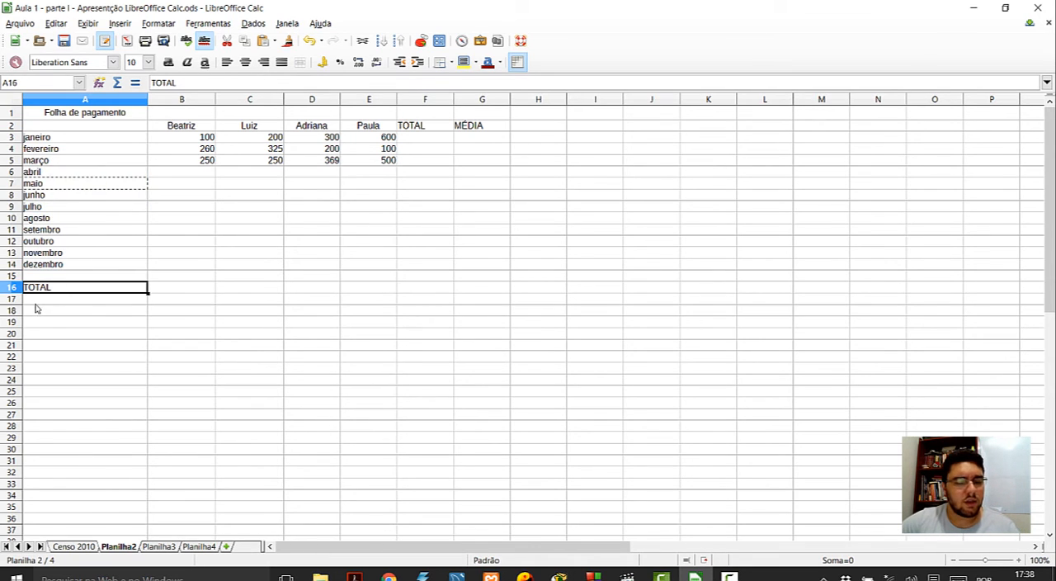
key(ctrl+x)
key(Up)
key(ctrl+v)
click(45, 356)
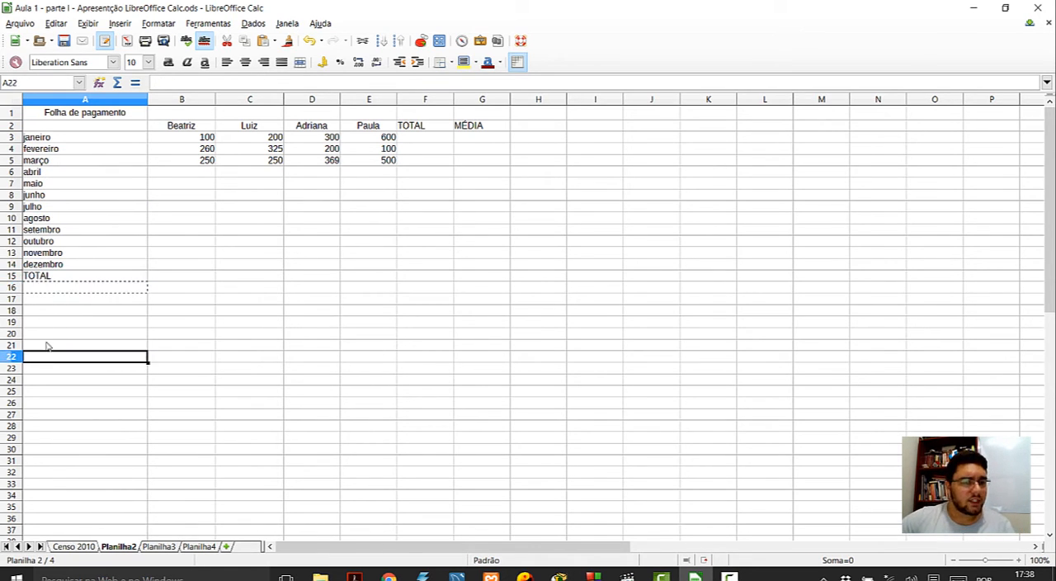
- Enter 1 in cell A18 and autofill the number series down to 16 in cell A33
click(36, 312)
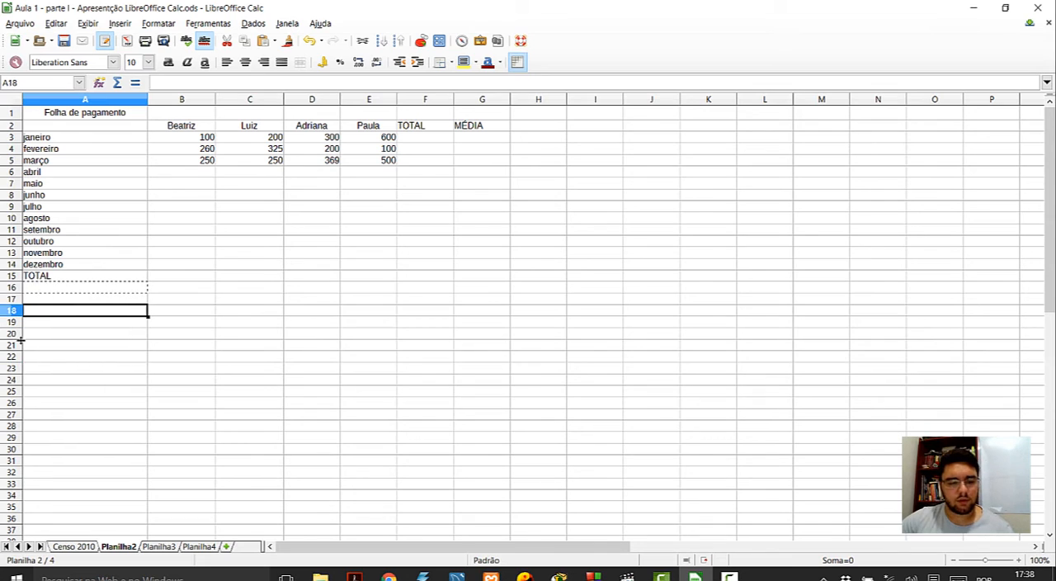
text(1)
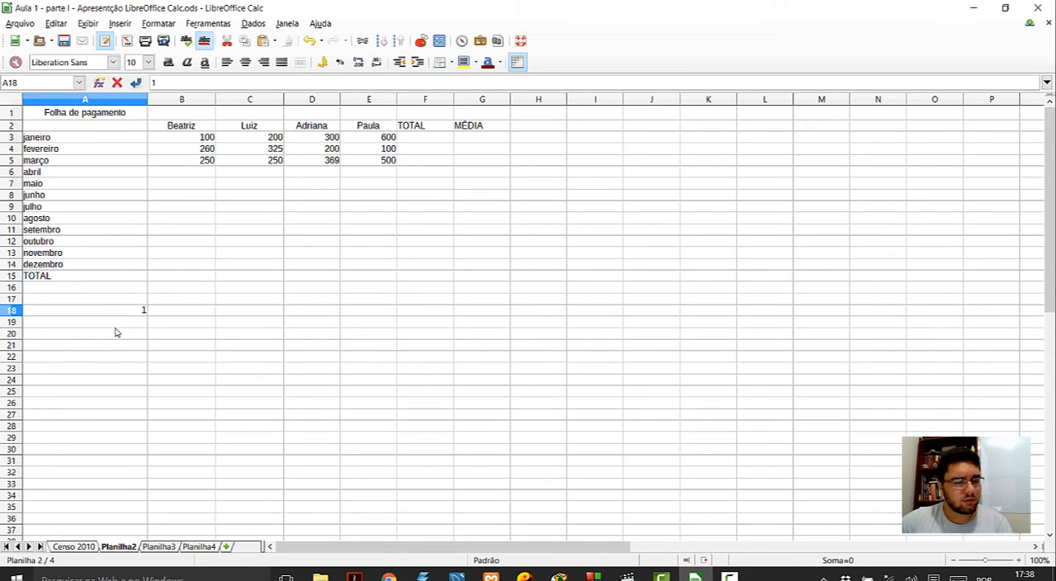
key(Return)
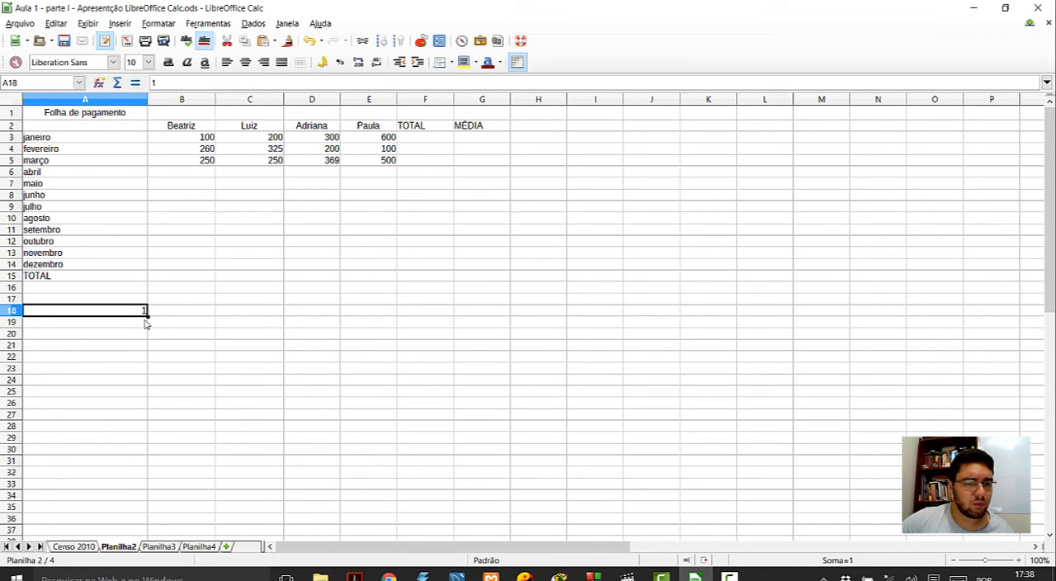
drag(147, 315, 150, 496)
- Enter Segunda-feira in cell B18, beside the first number of the series
click(198, 318)
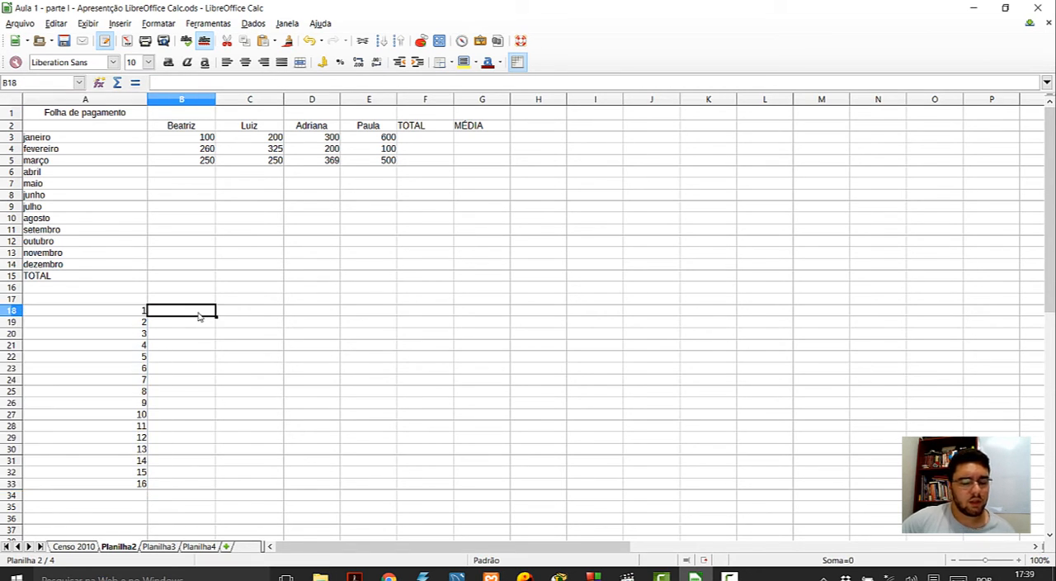
text(seg)
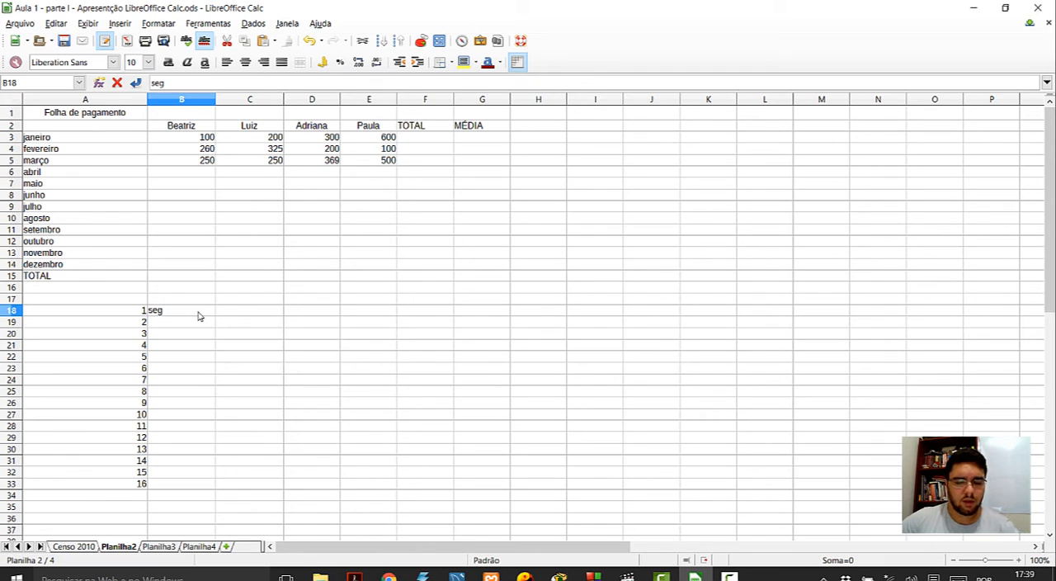
text(g)
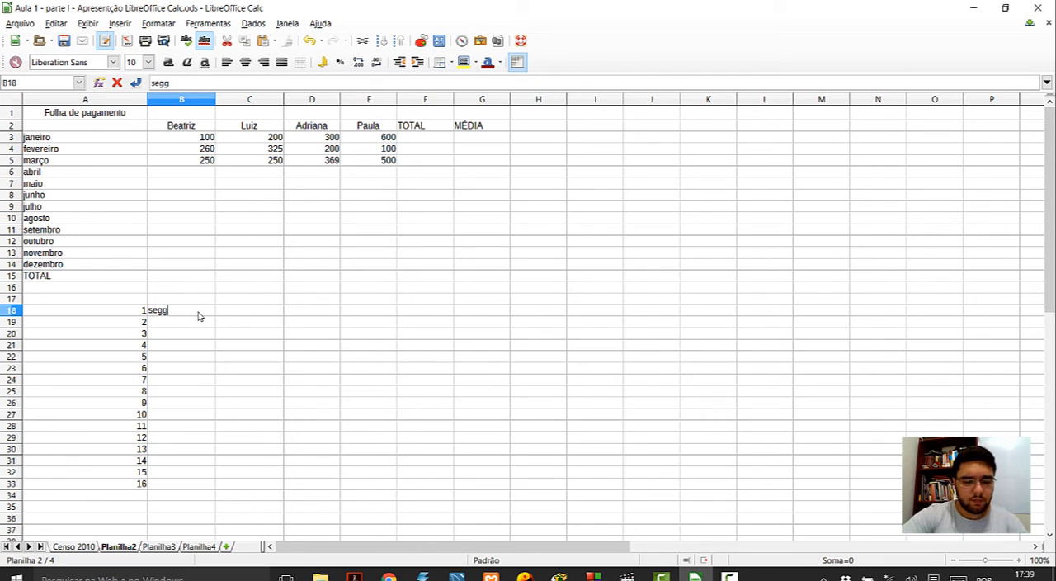
text(un)
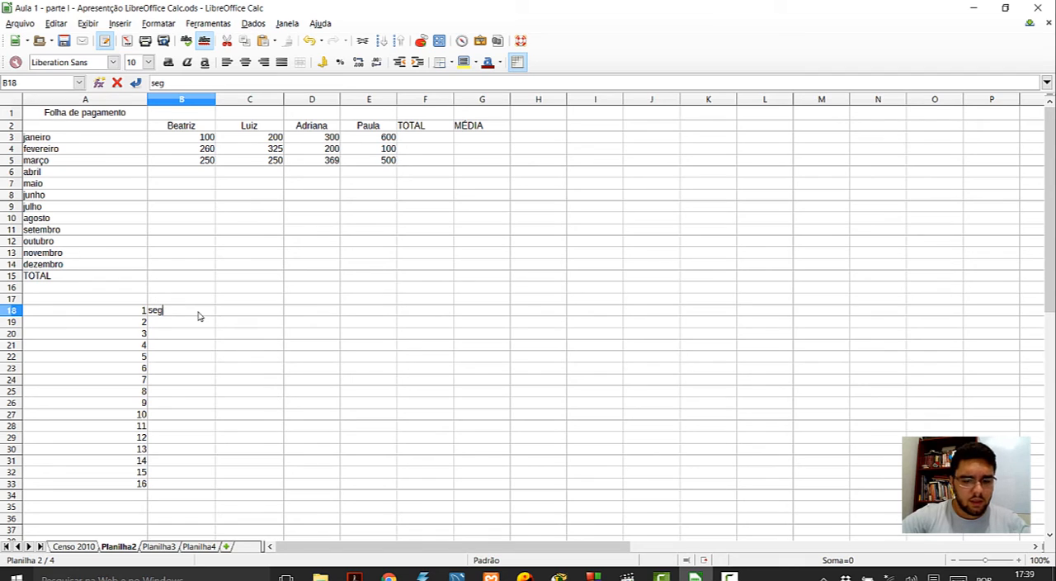
text(nda-feira)
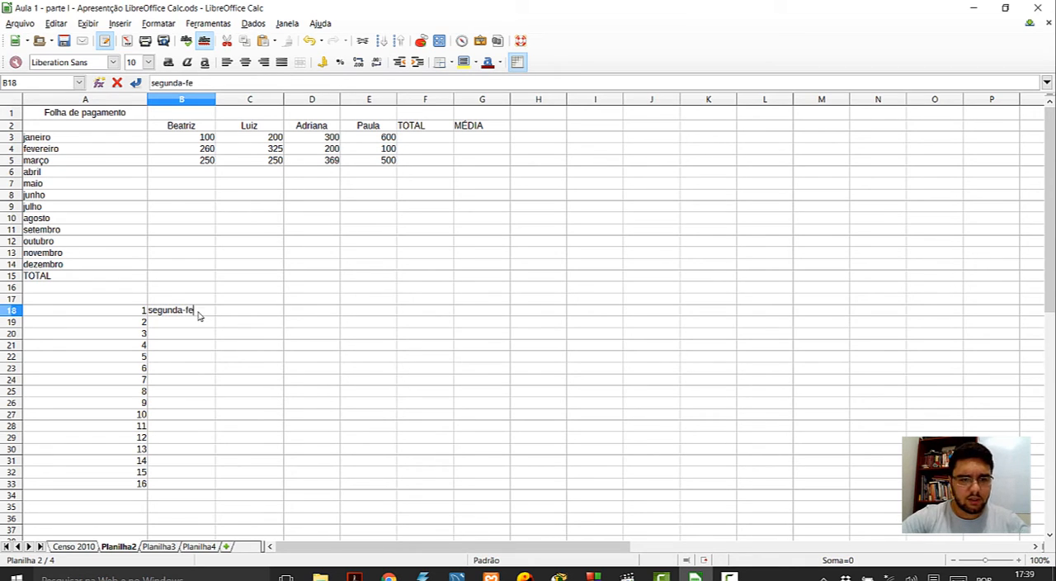
click(220, 334)
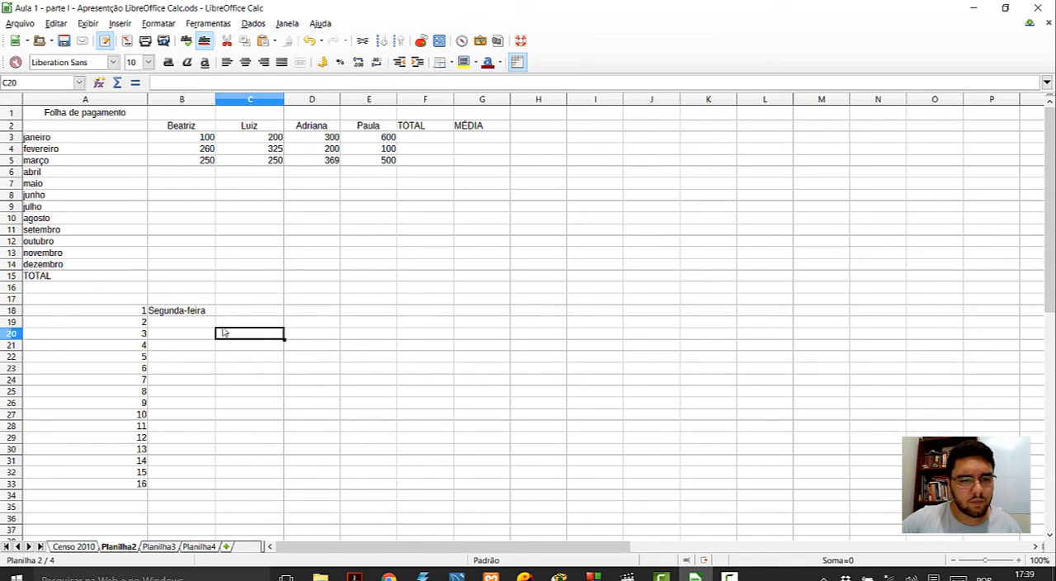
- Autofill the weekdays from cell B18 down to B33, and shrink the filled range so it ends at domingo in B24
click(210, 312)
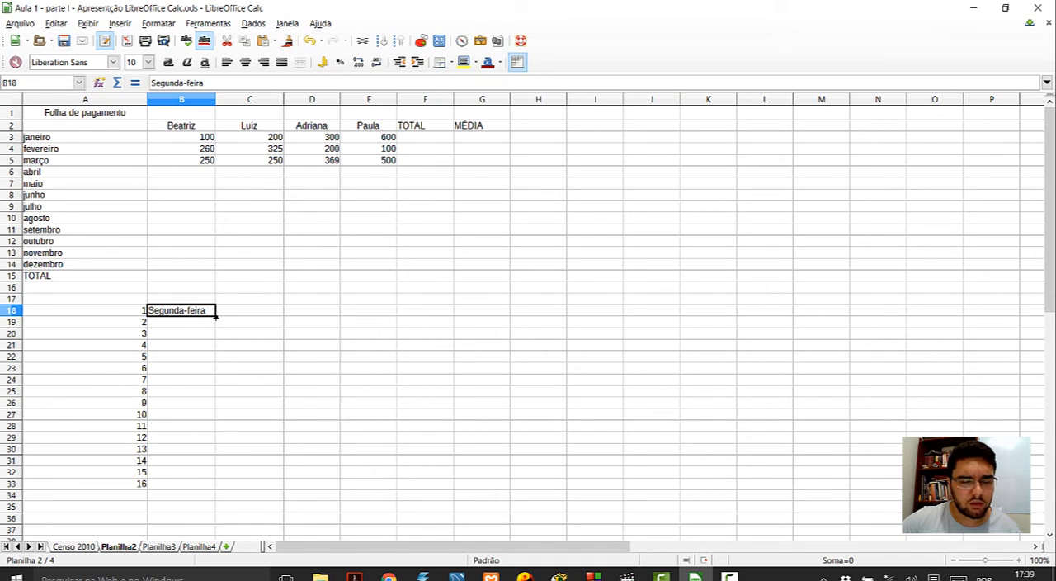
drag(216, 315, 214, 487)
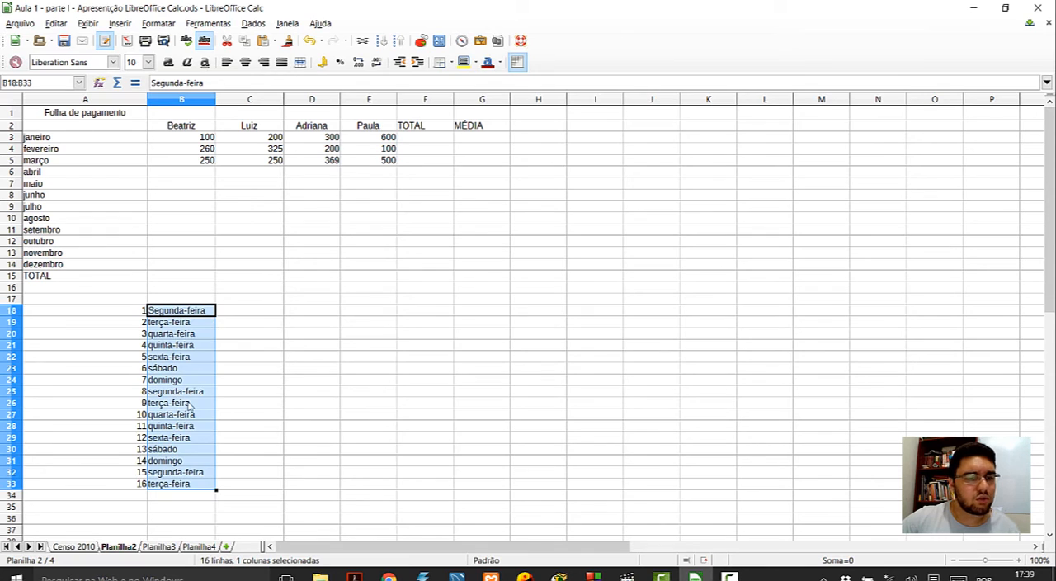
drag(216, 489, 207, 388)
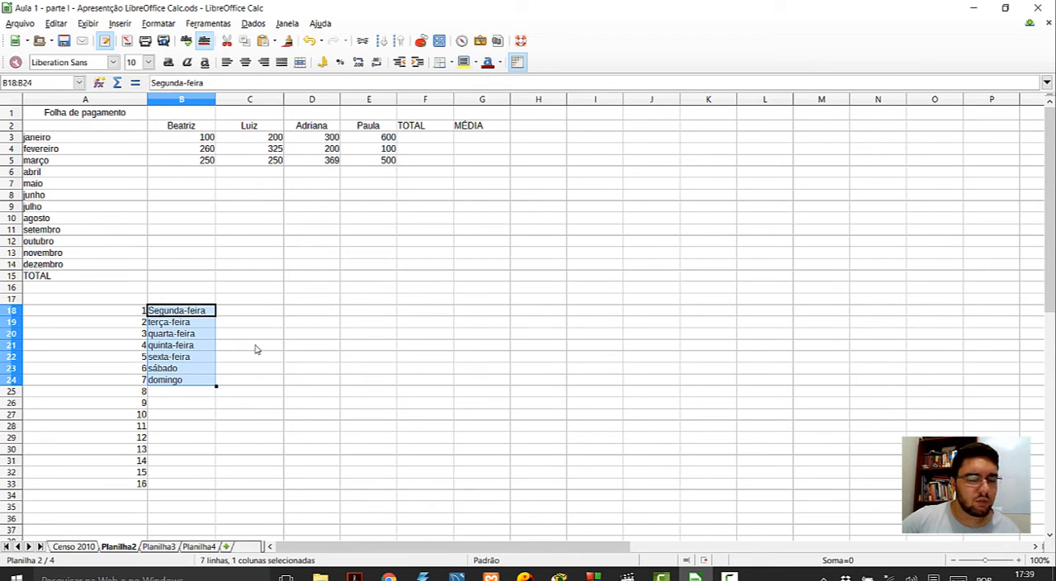
- Enter the text Dado repete in cell C18 and autofill it down to cell C35
click(264, 310)
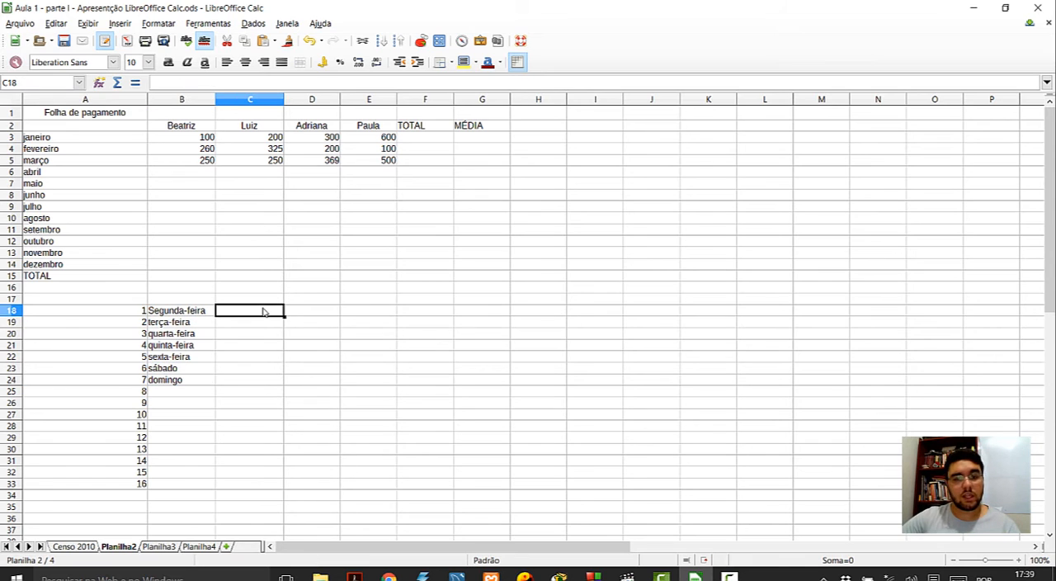
double_click(262, 312)
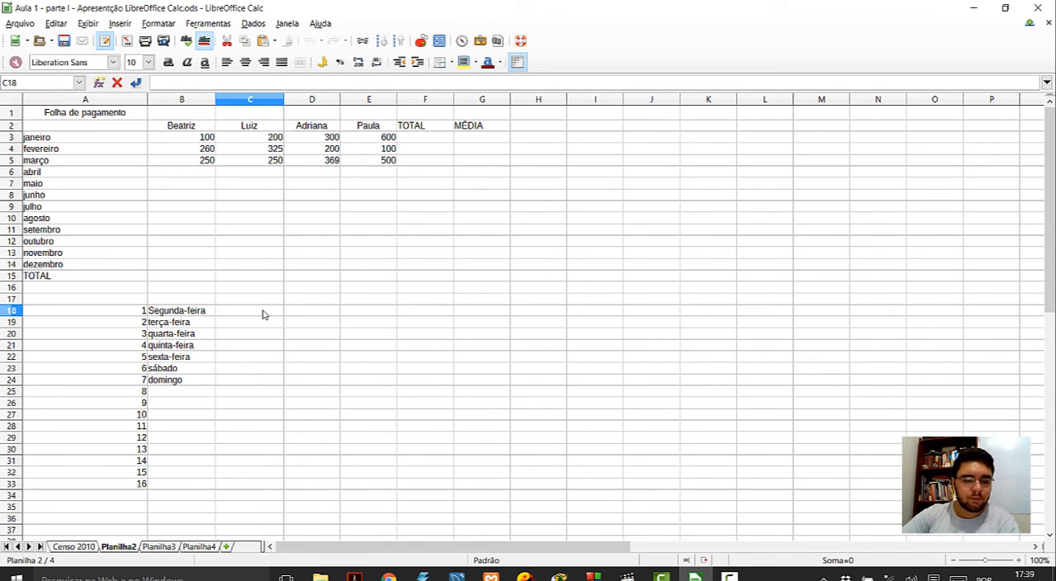
text(Dado repete)
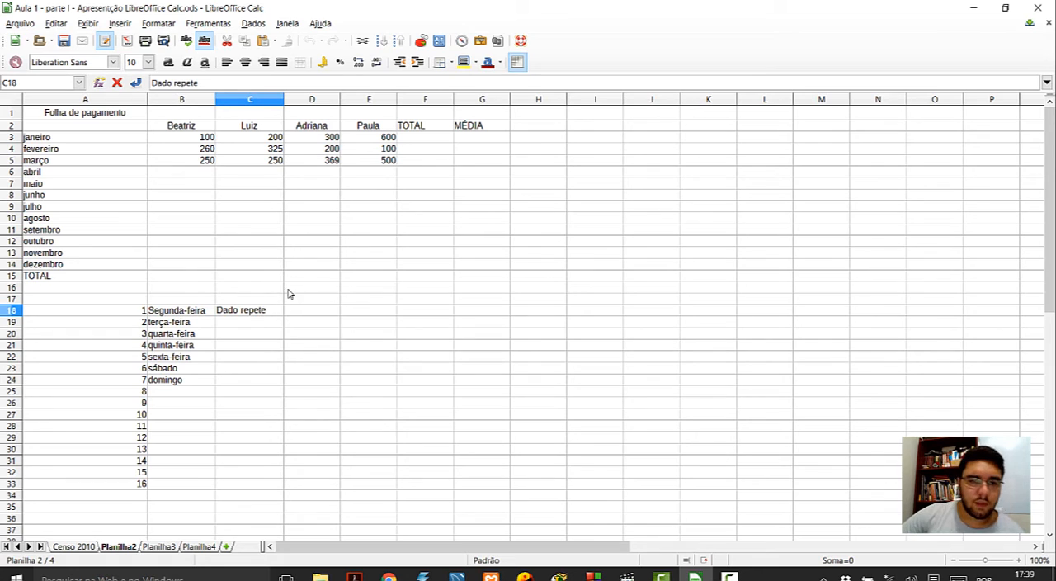
click(286, 315)
click(267, 316)
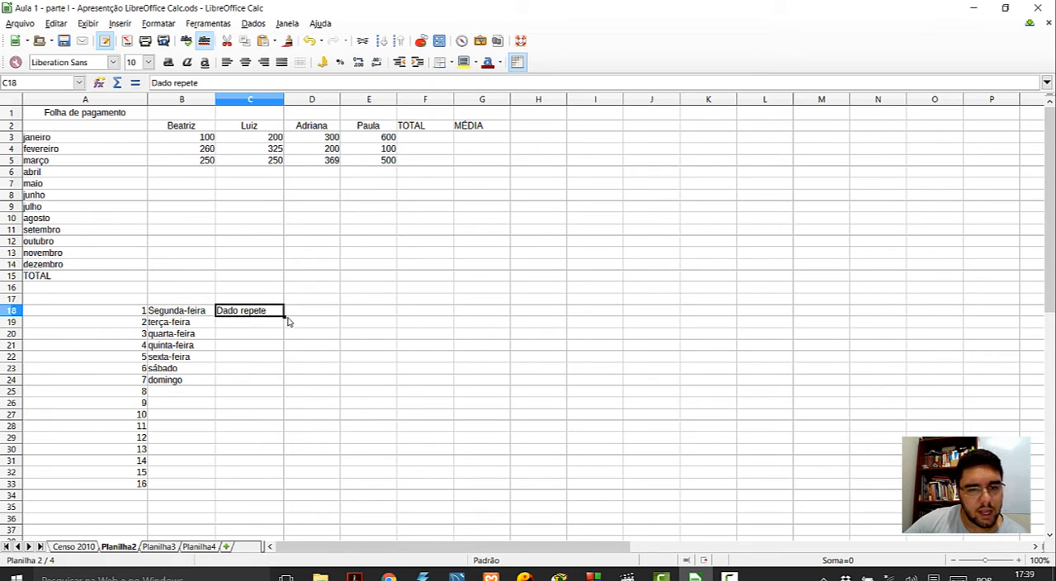
drag(285, 316, 283, 512)
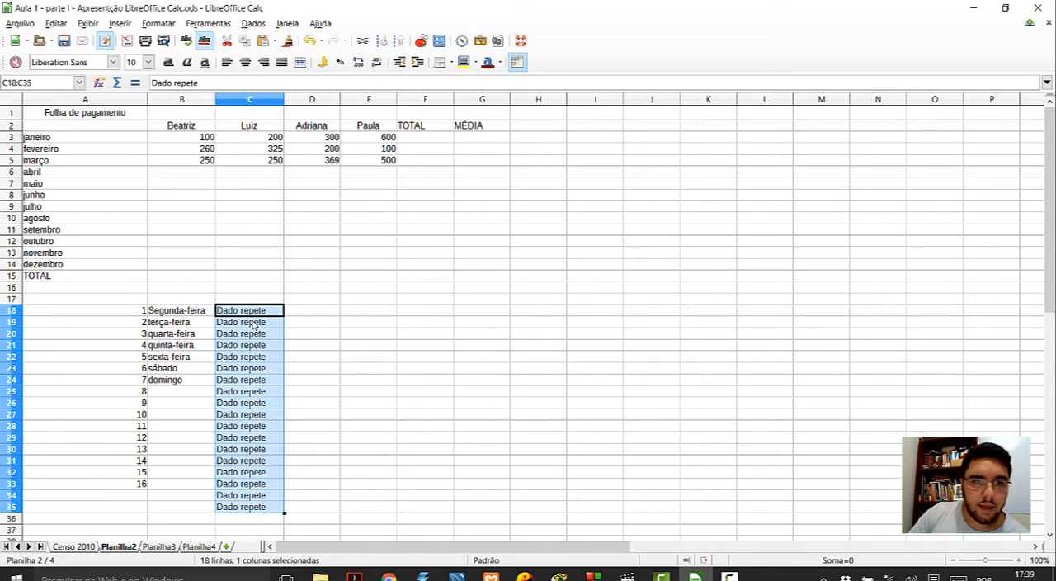
- Merge and center the Folha de pagamento title across cells A1:G1, and select the header cells in row 2
click(209, 138)
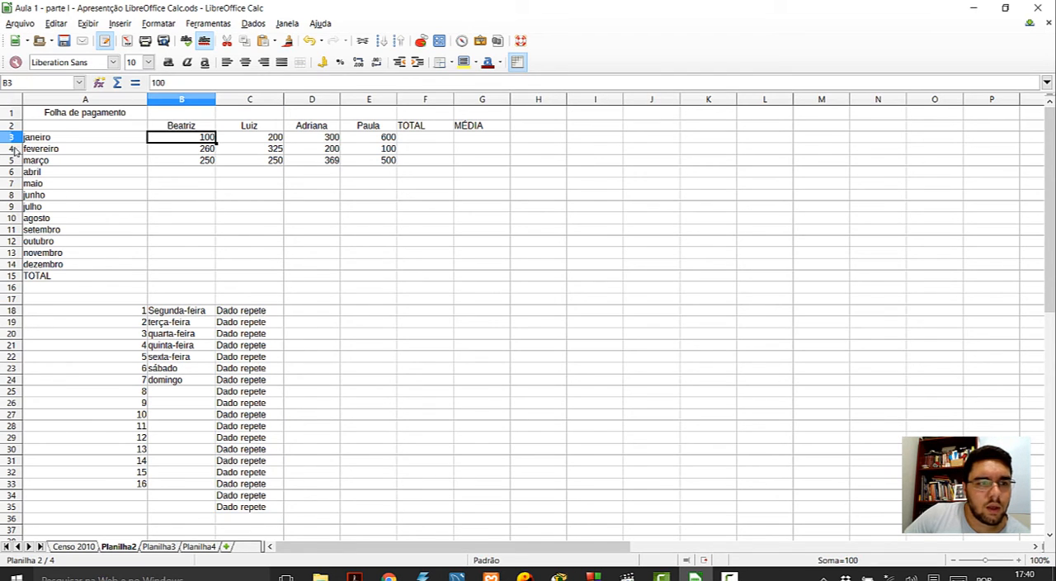
drag(59, 114, 498, 115)
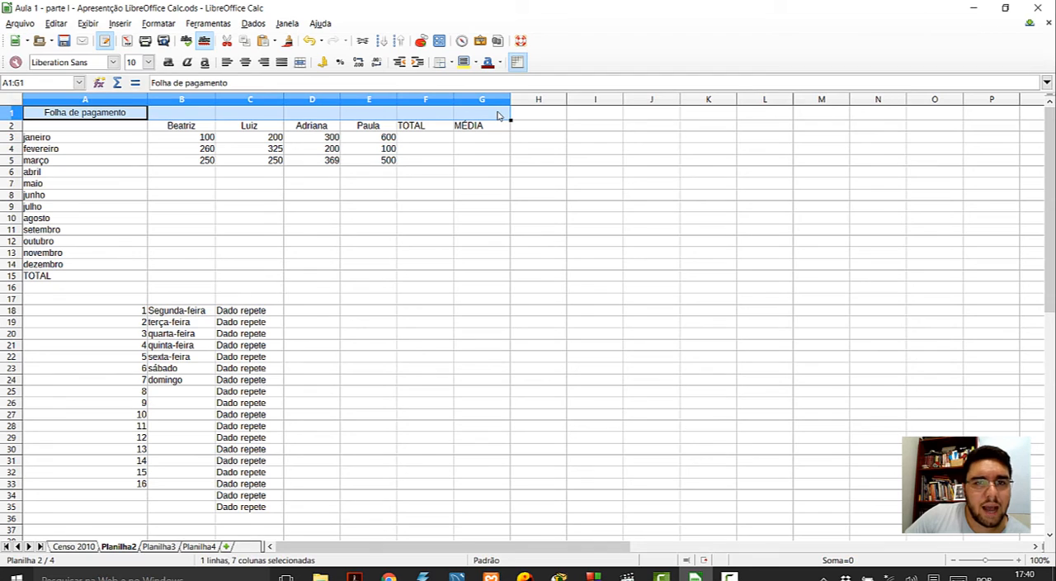
click(301, 64)
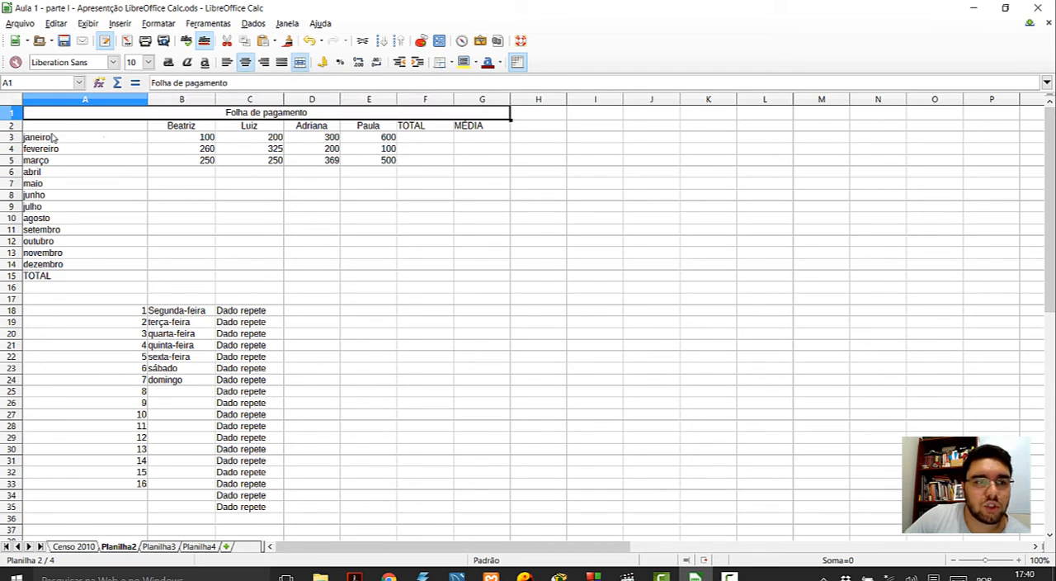
drag(64, 131, 489, 134)
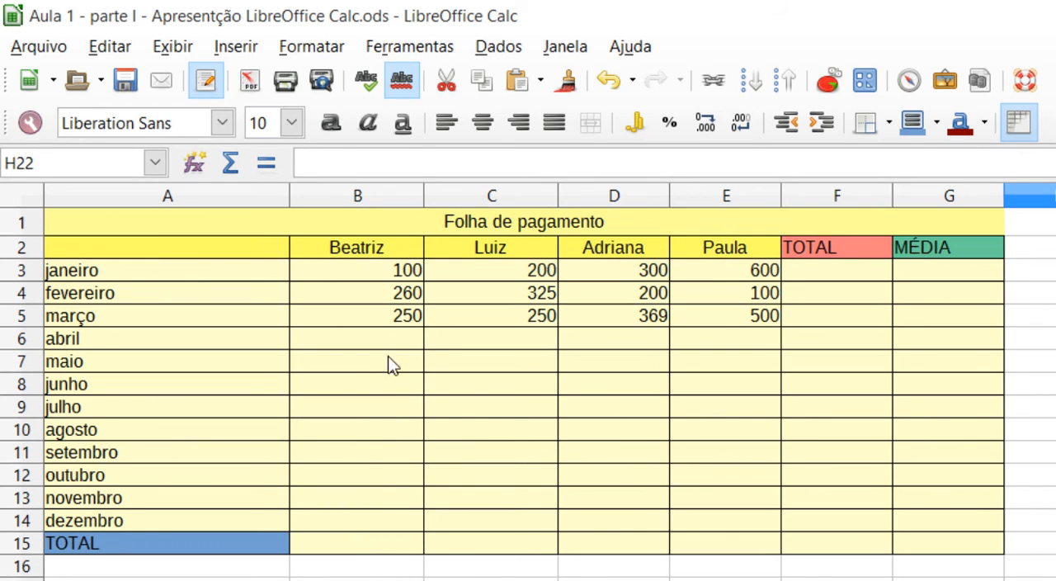
- Enter the formula =(B3+B4+B5+B6+B7+B8+B9+B10+B11+B12+B13+B14) in cell B15 of the TOTAL row
click(359, 550)
double_click(358, 538)
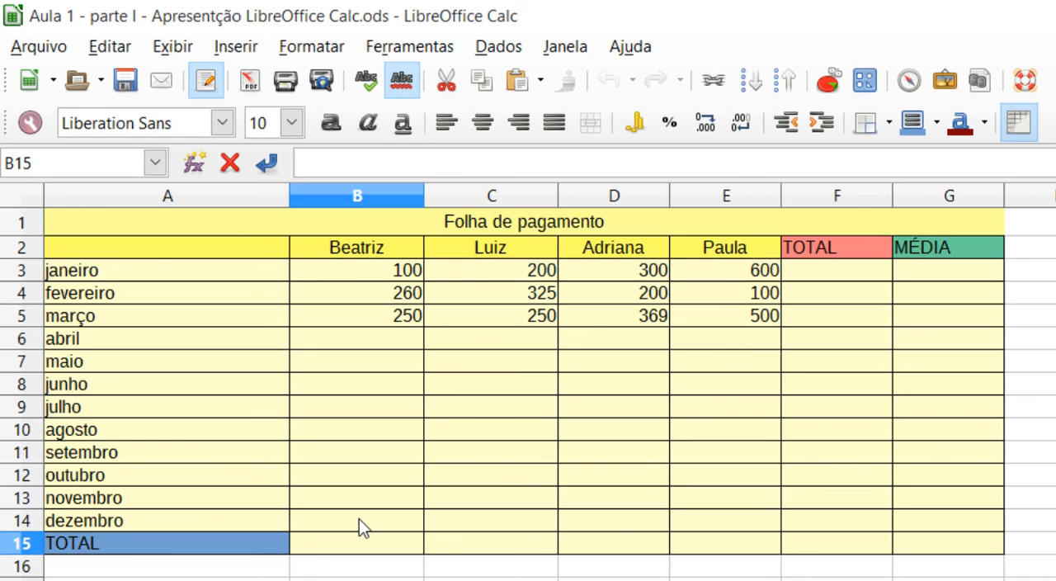
text(=)
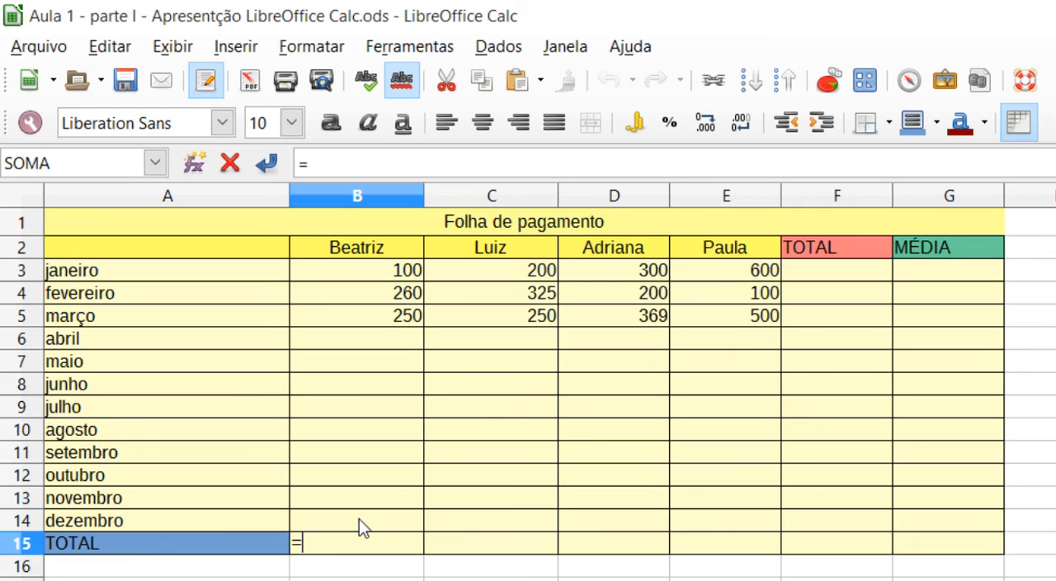
text(())
key(Left)
click(399, 279)
text(+)
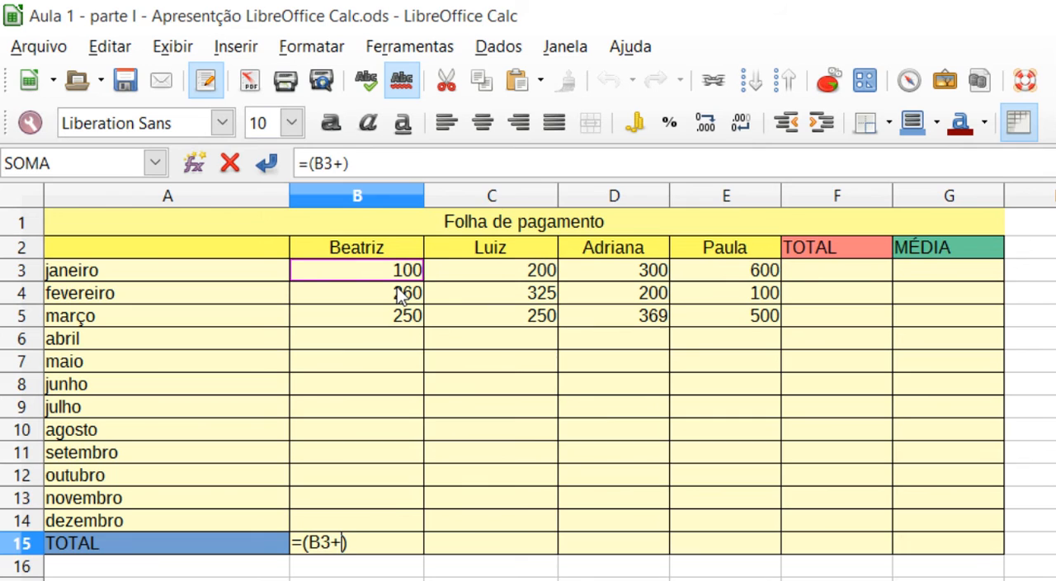
click(398, 295)
text(+)
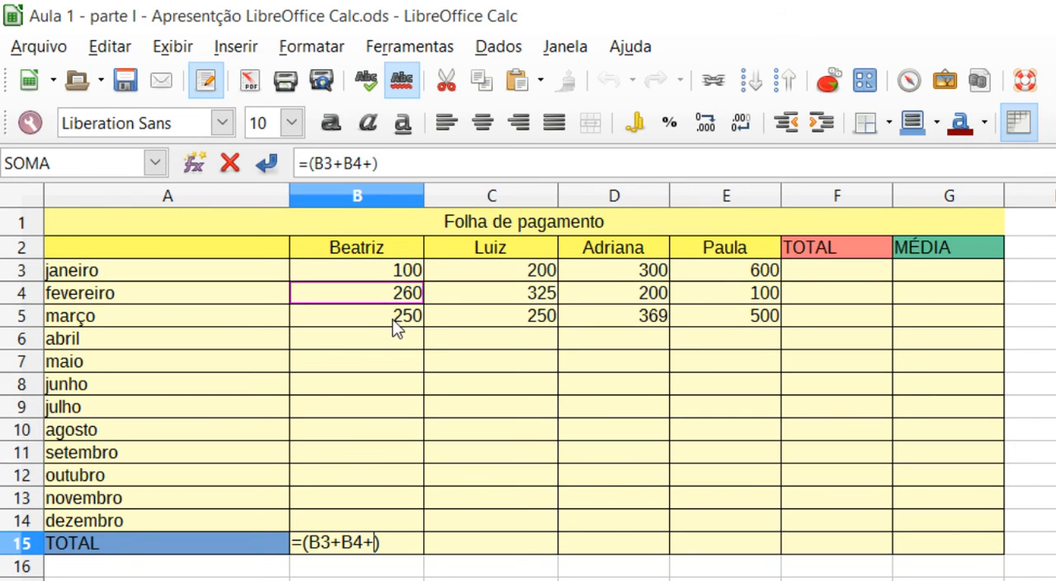
click(392, 317)
text(+)
click(395, 343)
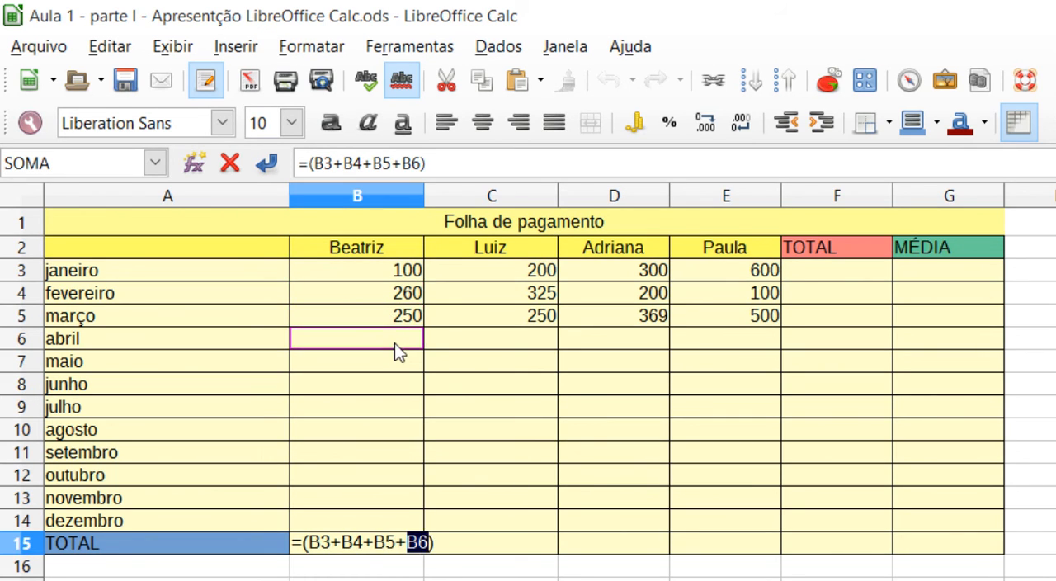
text(+)
click(395, 362)
text(+)
click(391, 386)
text(+)
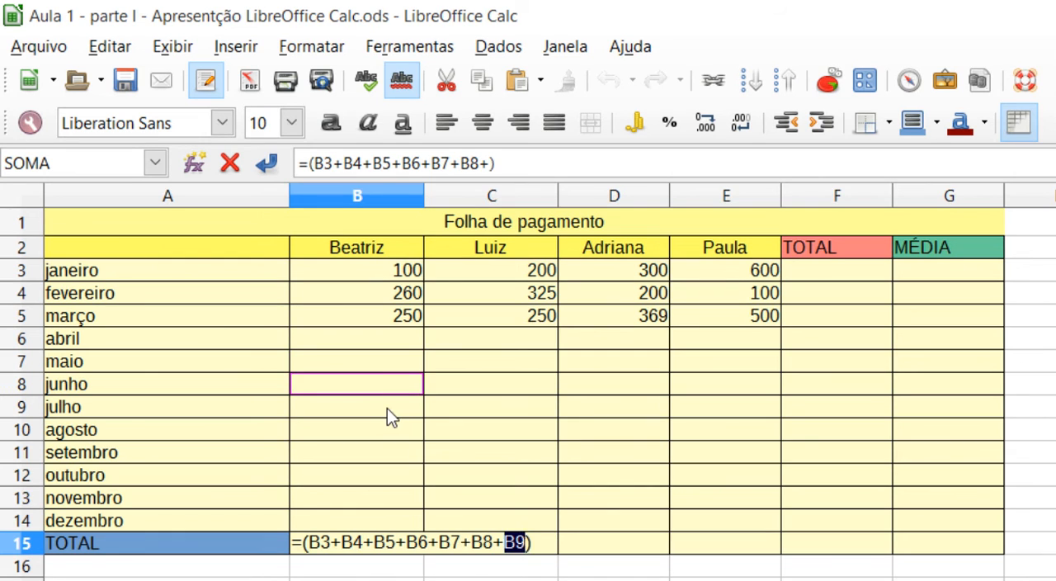
click(387, 408)
text(+)
click(388, 430)
text(+)
click(399, 453)
text(+)
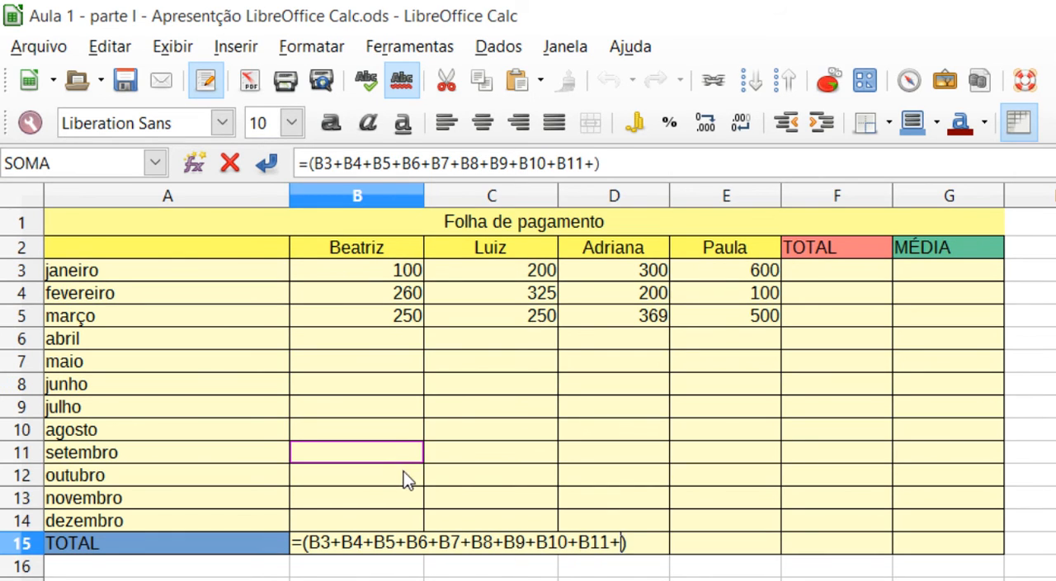
click(400, 477)
text(+)
click(396, 499)
text(+)
click(406, 521)
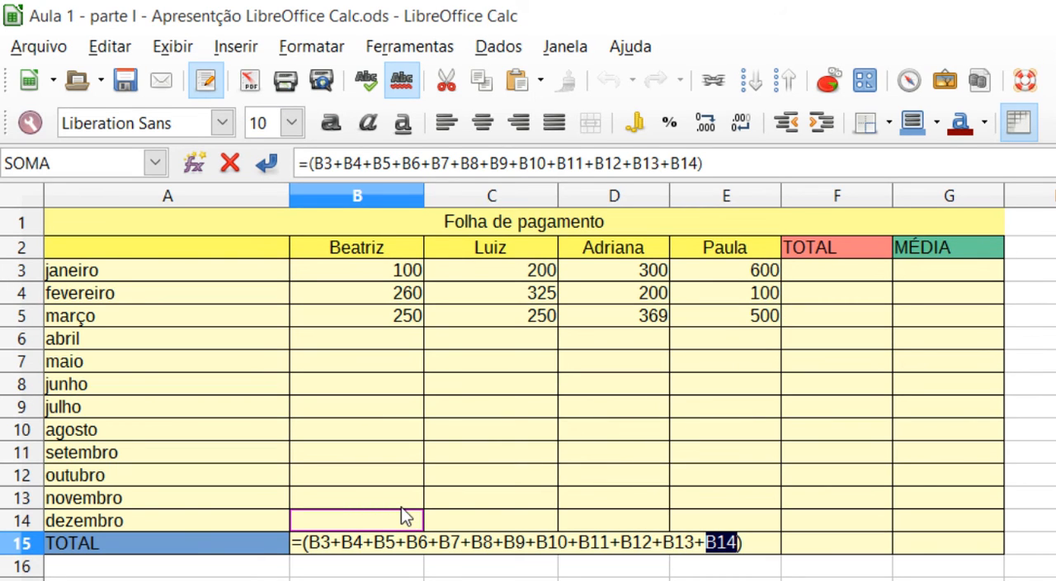
key(Return)
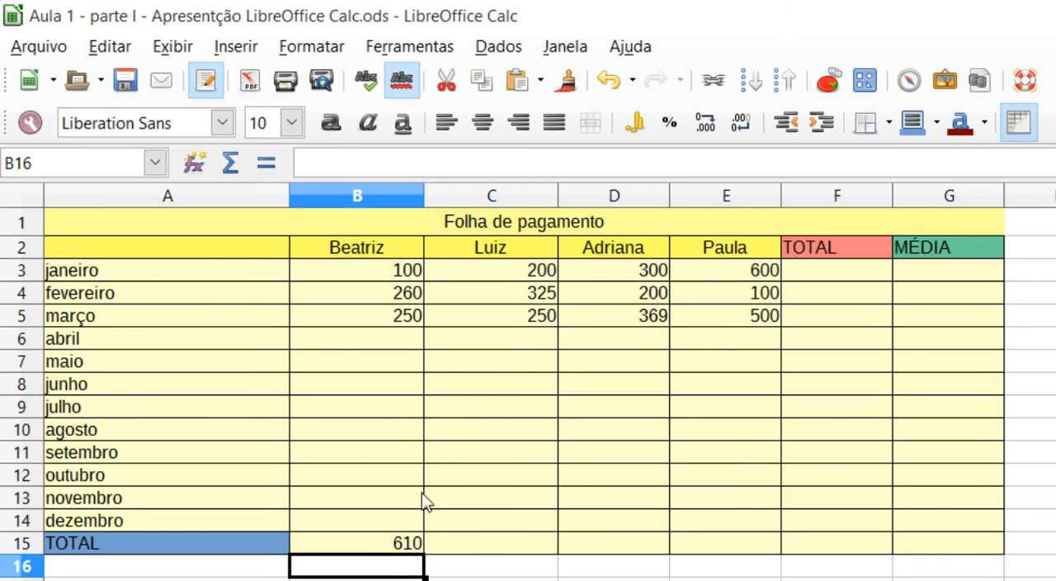
- Enter 500 for abril in cell B6 and 200 for maio in cell B7
click(403, 348)
double_click(413, 344)
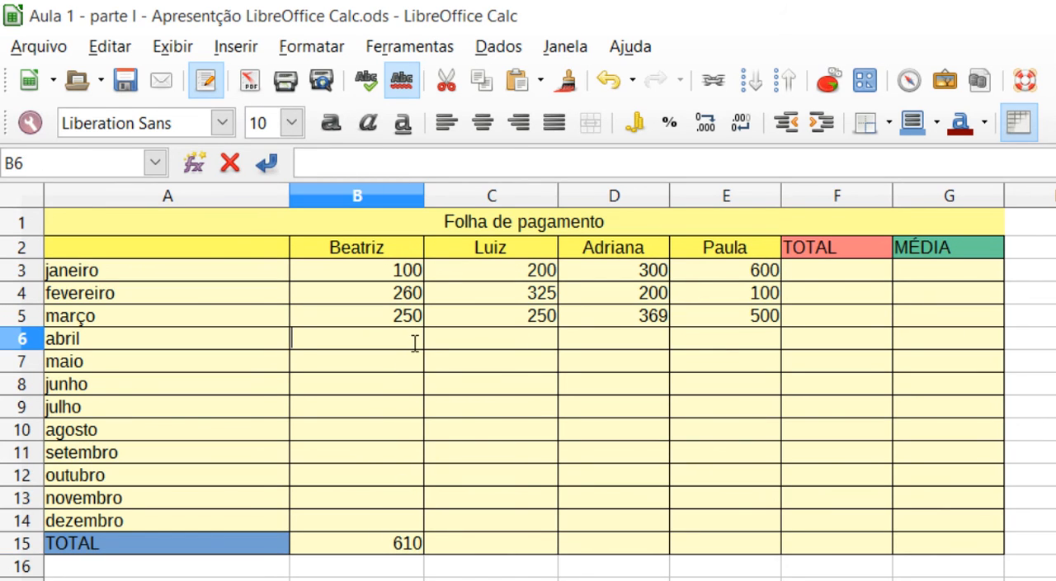
text(500)
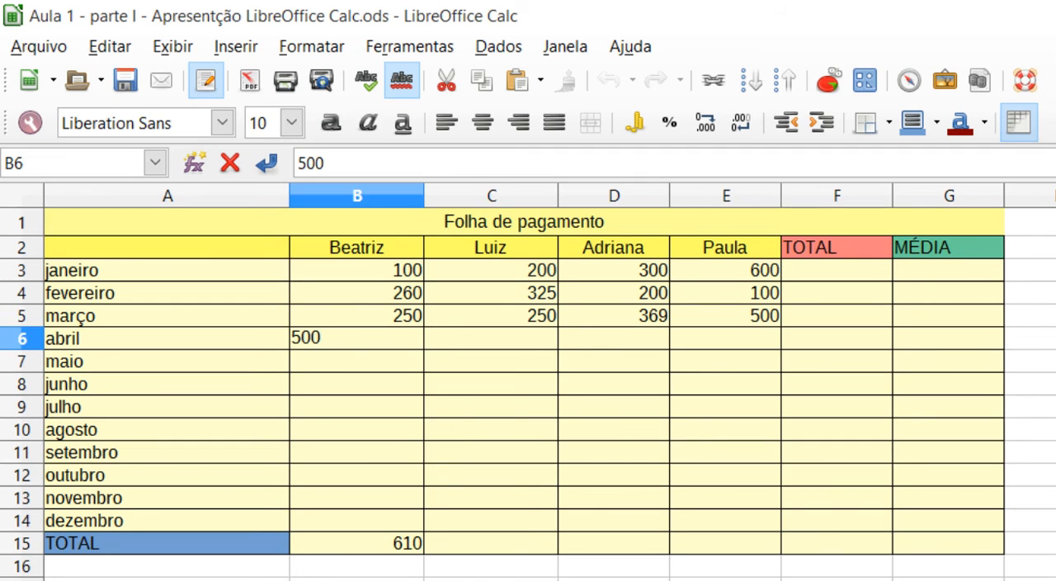
key(Return)
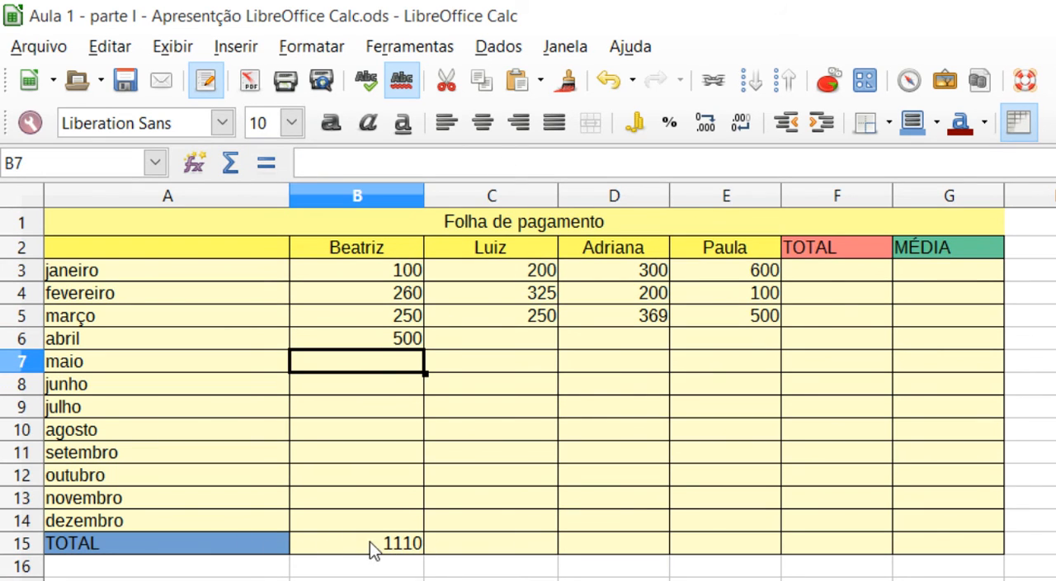
double_click(384, 359)
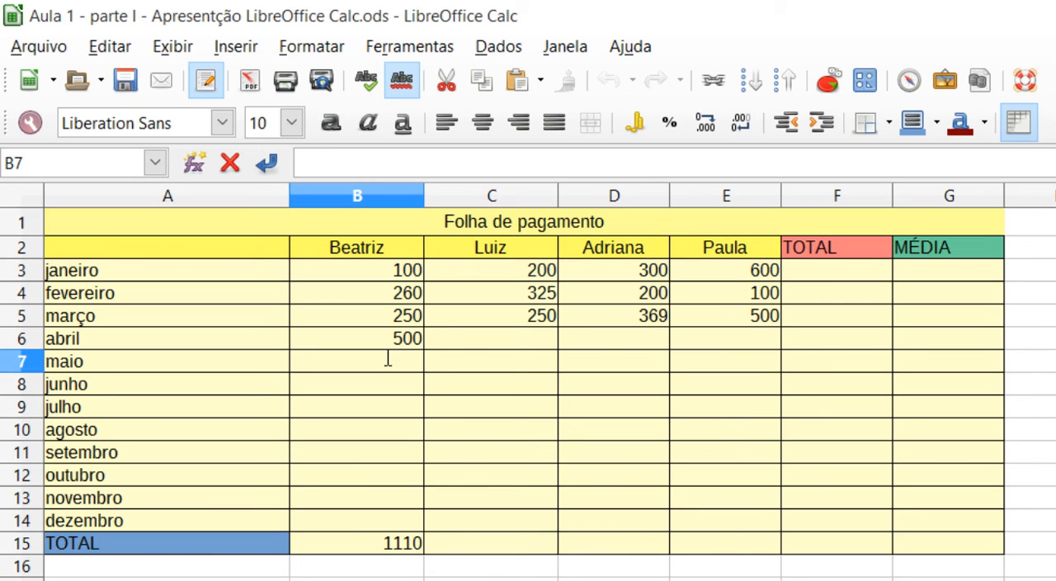
text(200)
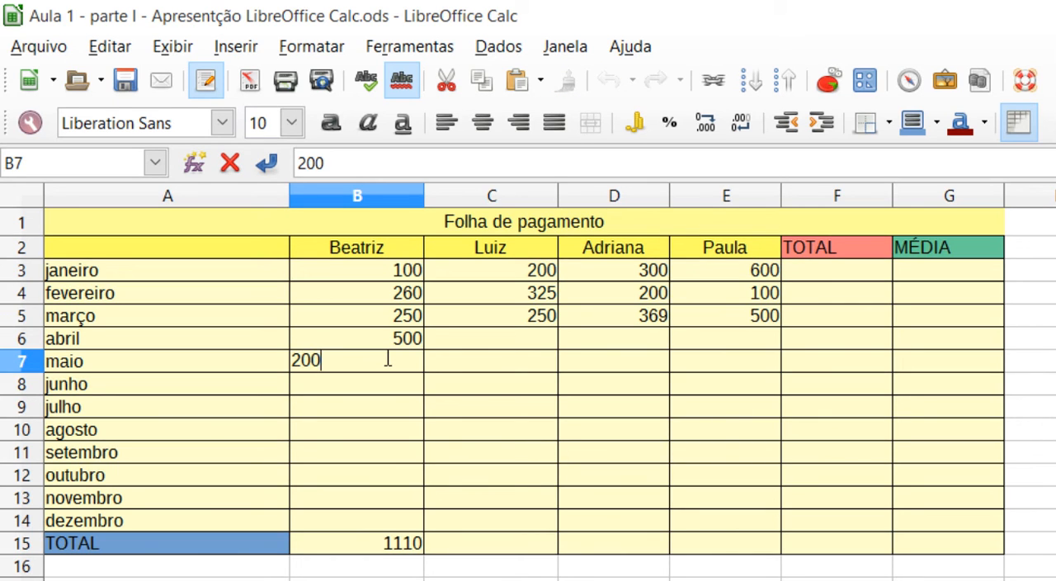
key(Return)
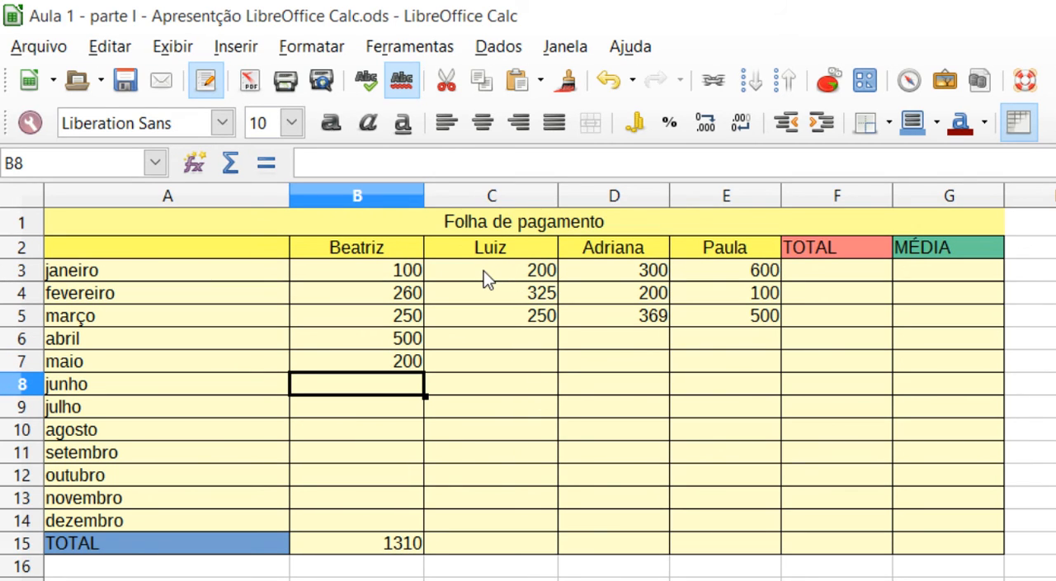
- Total Luiz's values from janeiro to dezembro in cell C15 by applying Soma to the range C3:C15
click(545, 273)
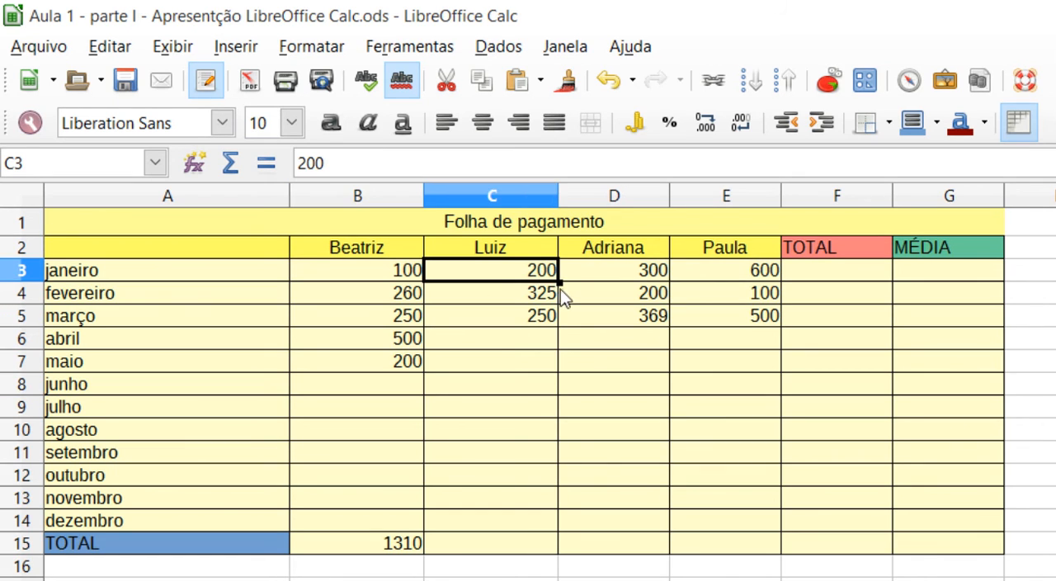
click(500, 321)
click(502, 279)
drag(495, 279, 510, 550)
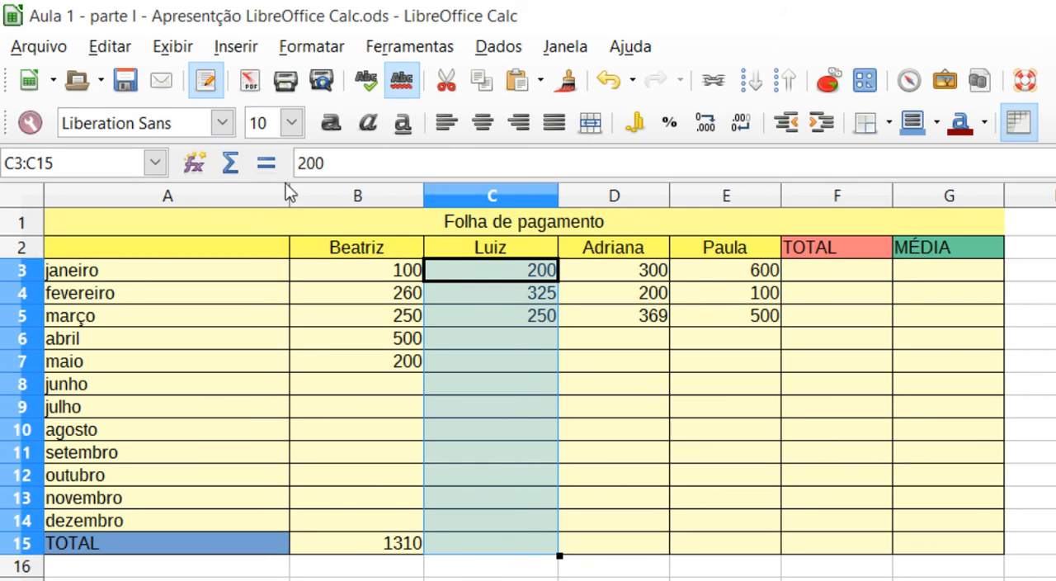
click(232, 175)
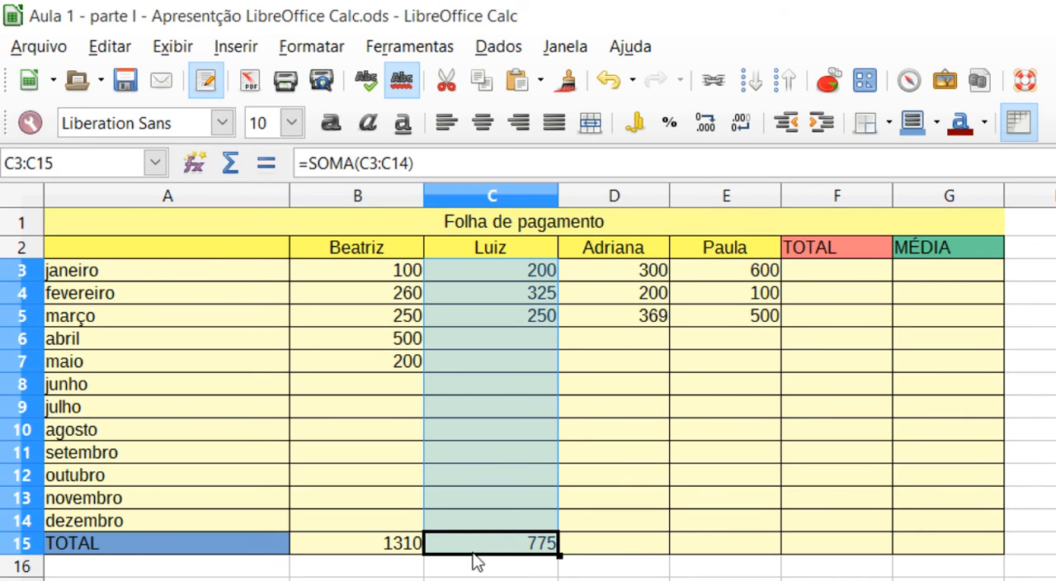
- Enter 200 for abril in Luiz's column, cell C6
click(537, 342)
double_click(538, 342)
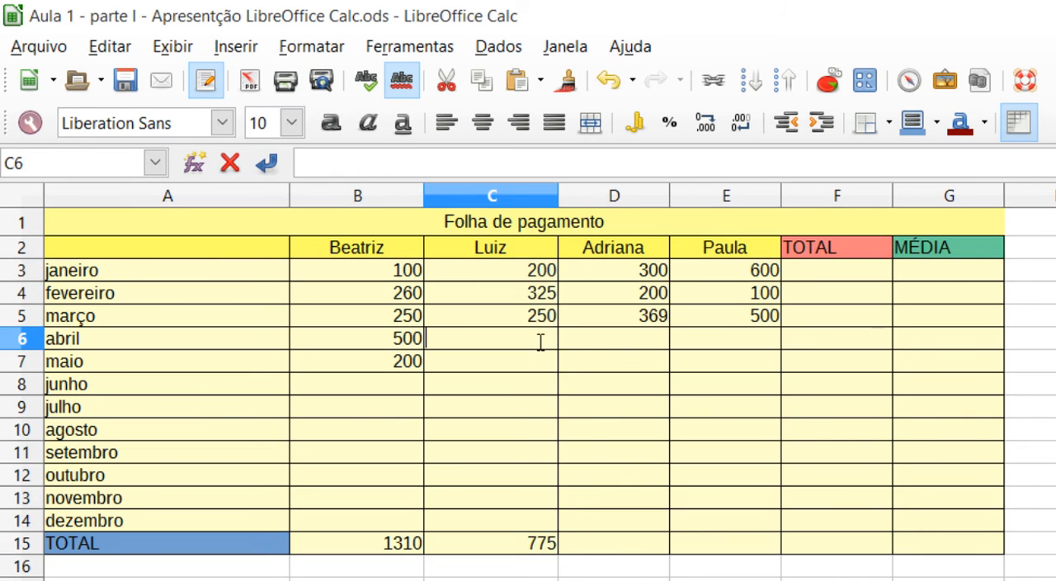
text(200)
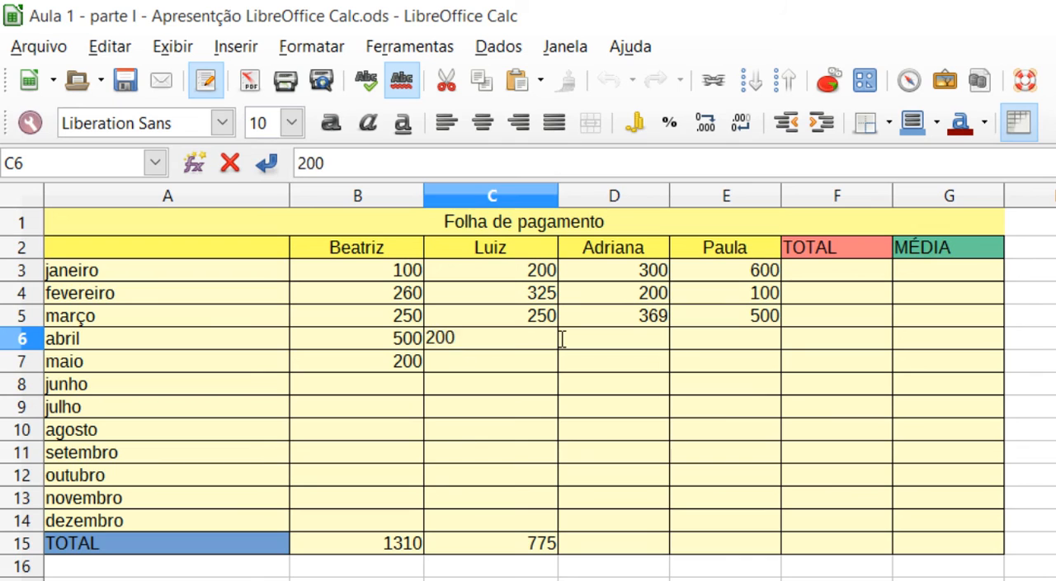
key(Return)
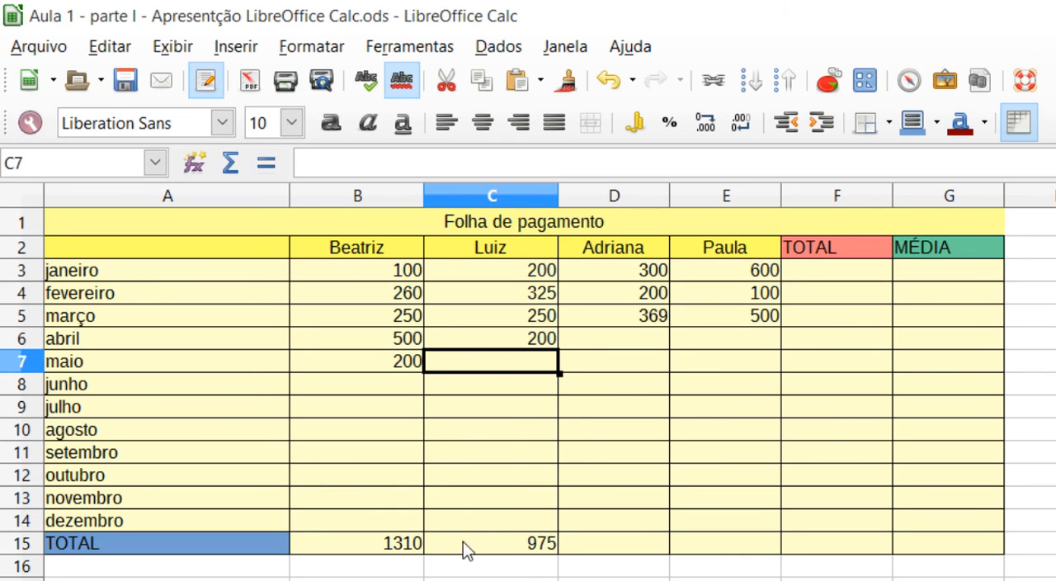
- Total the janeiro row in cell F3 by applying Soma to the range B3:F3
drag(389, 272, 847, 268)
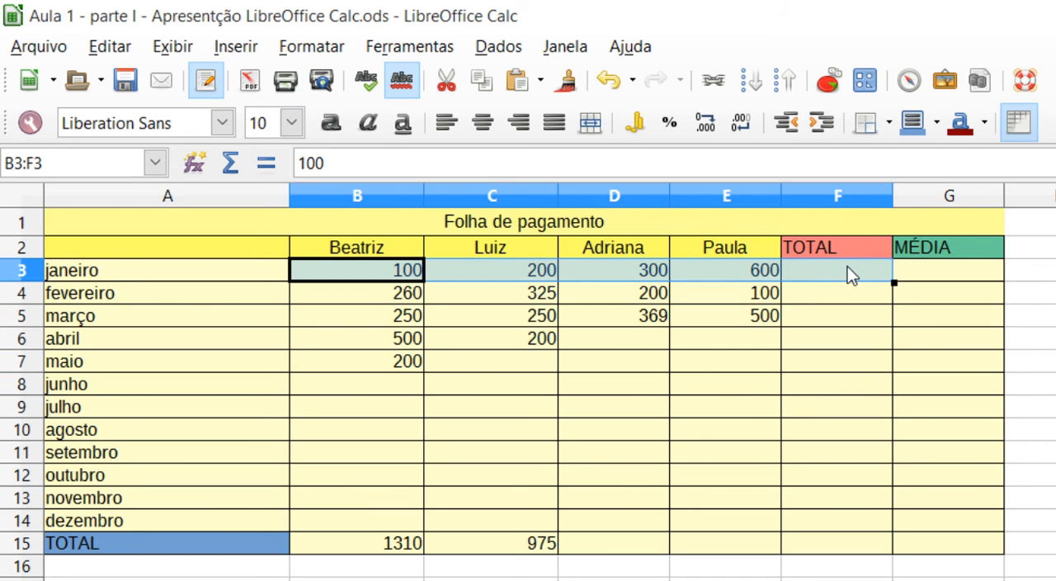
click(237, 160)
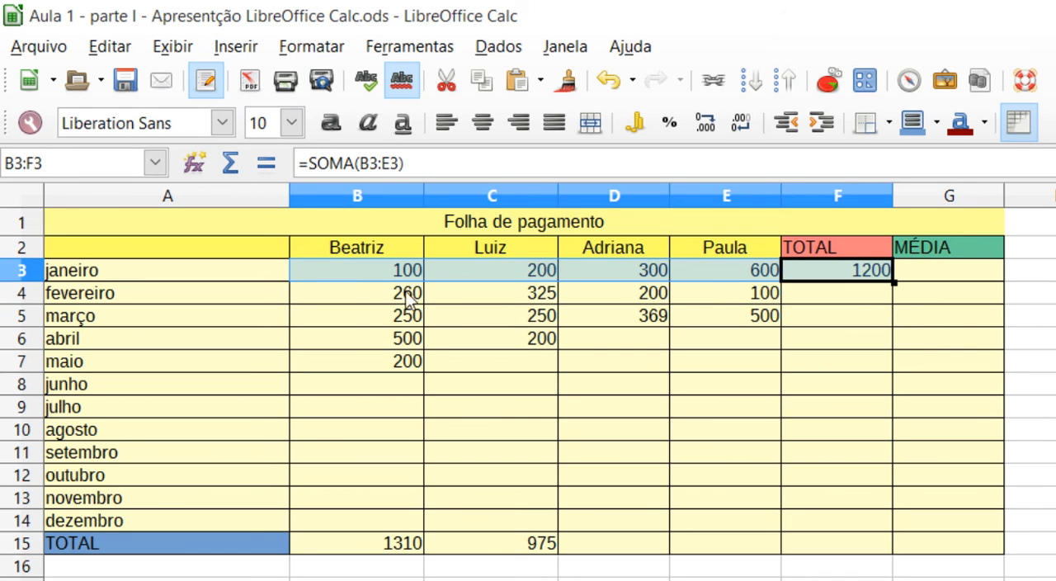
drag(346, 294, 528, 295)
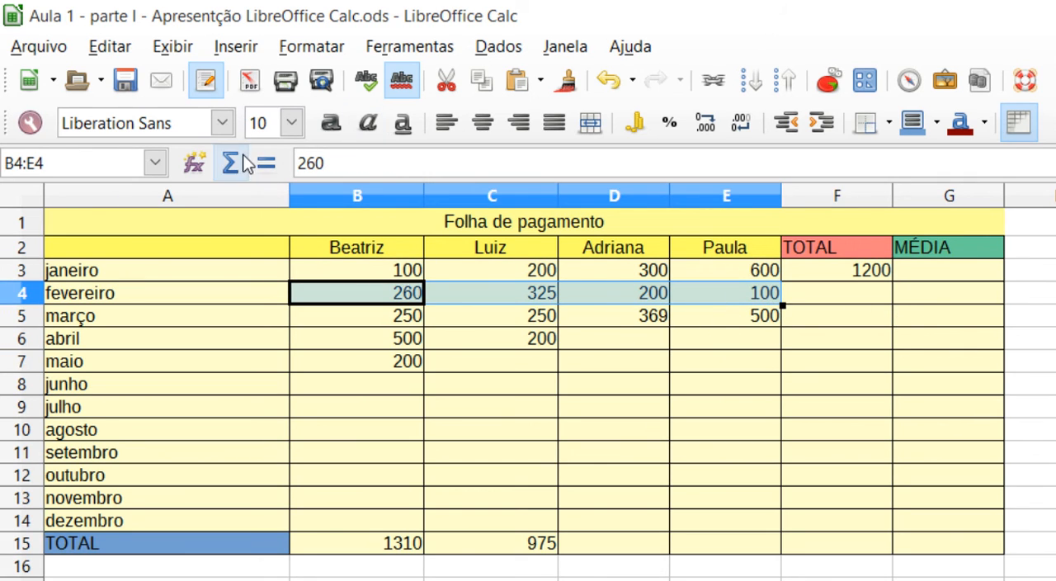
drag(356, 315, 792, 339)
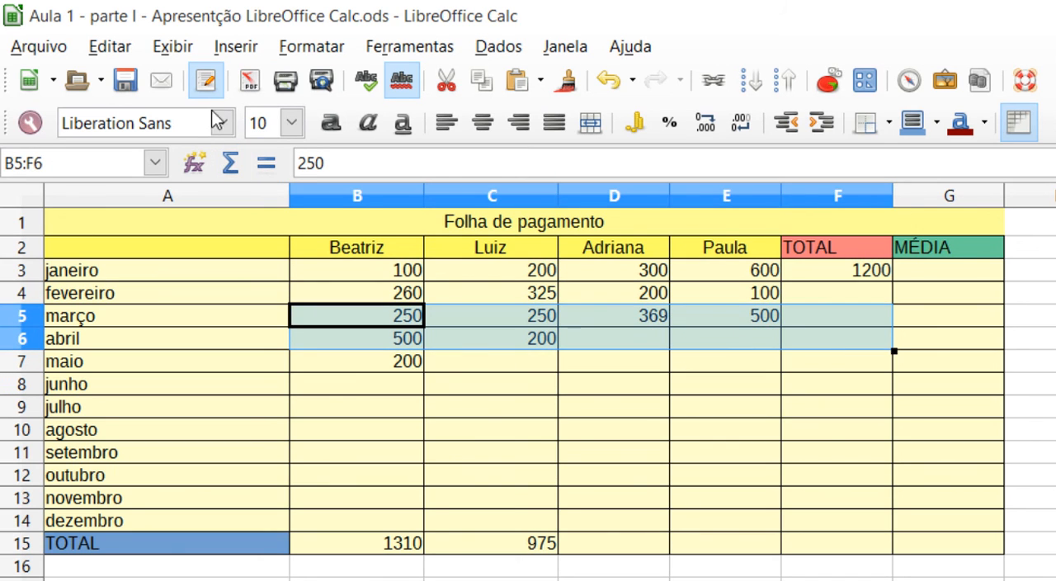
click(739, 363)
click(837, 277)
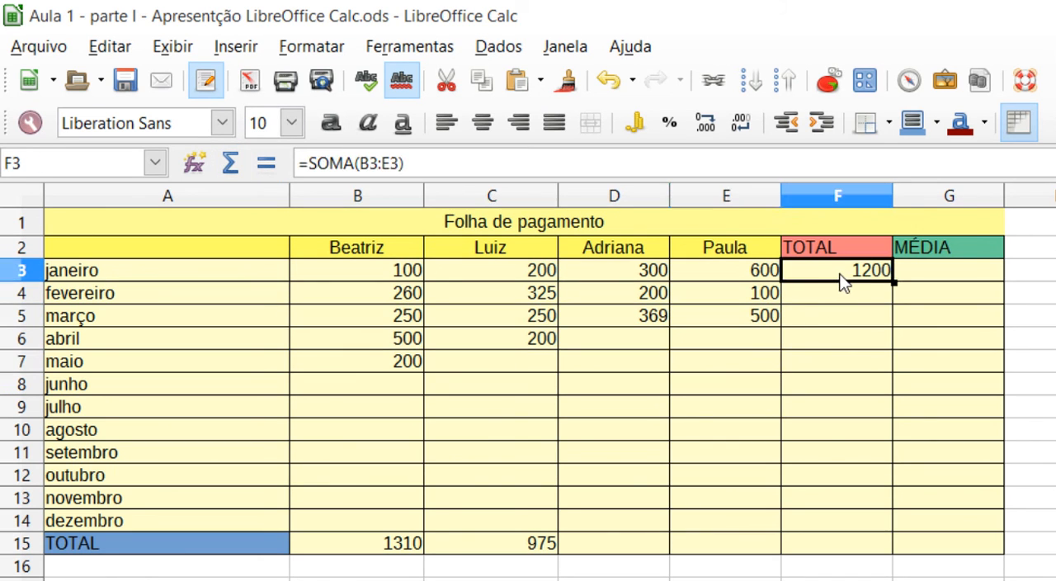
double_click(834, 279)
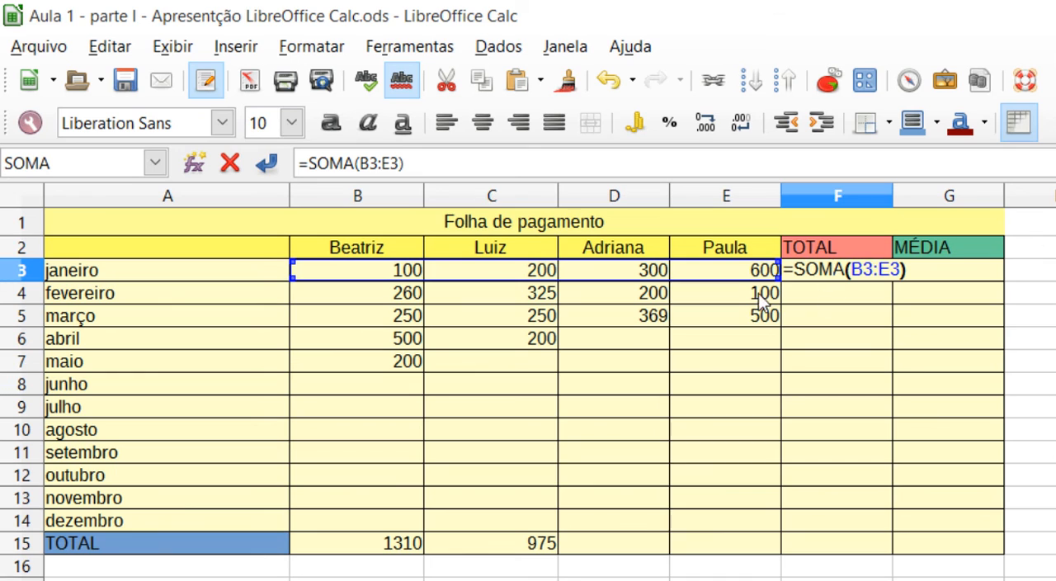
click(1024, 359)
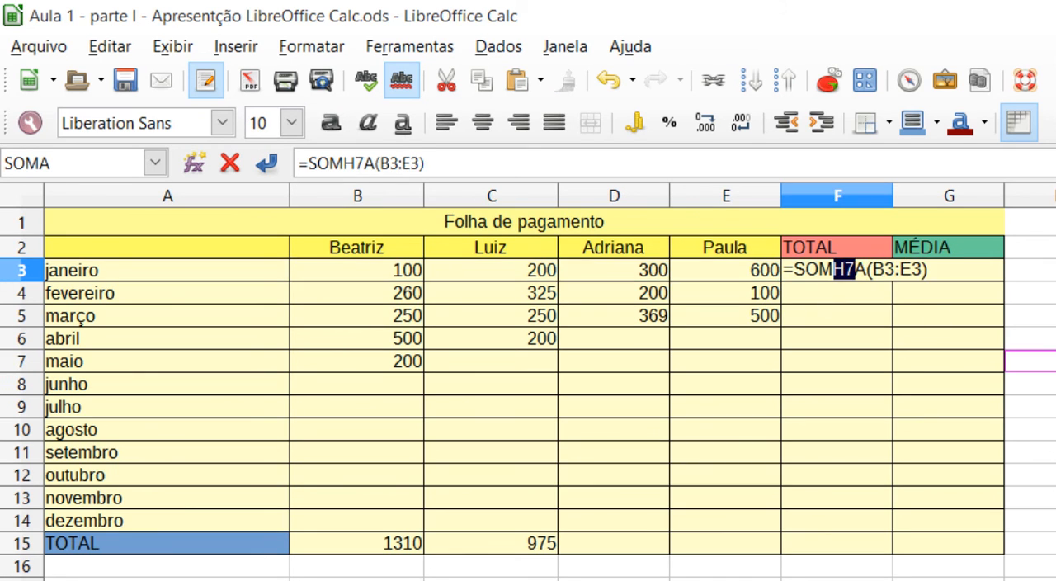
key(BackSpace)
key(Return)
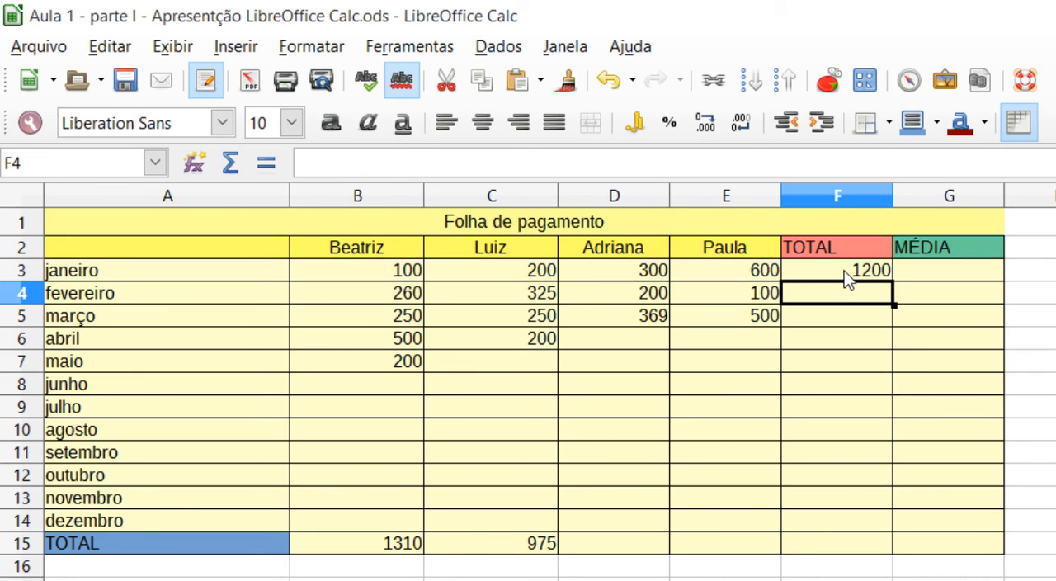
- Autofill the janeiro total formula from cell F3 down through dezembro in cell F14
click(843, 276)
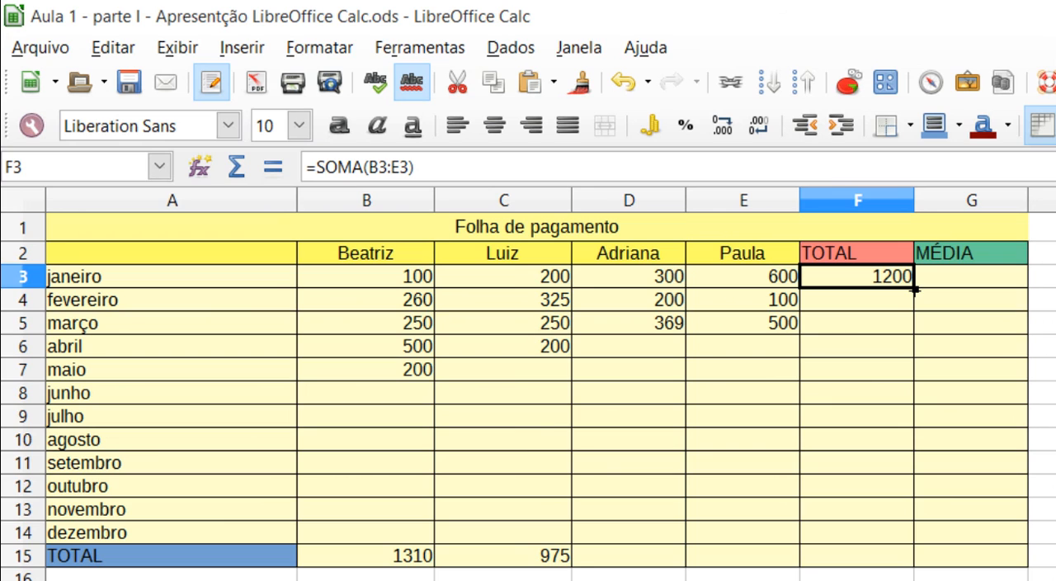
drag(914, 294, 898, 546)
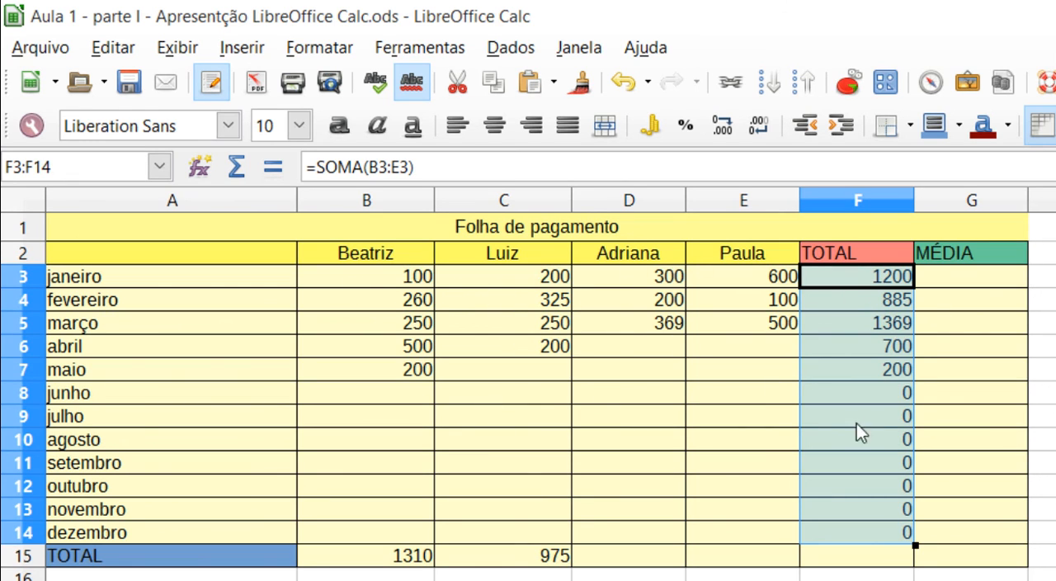
- Enter the formula =(B3+C3+D3+E3)/4 in cell G3 of the MÉDIA column to average the janeiro values
click(997, 281)
double_click(940, 279)
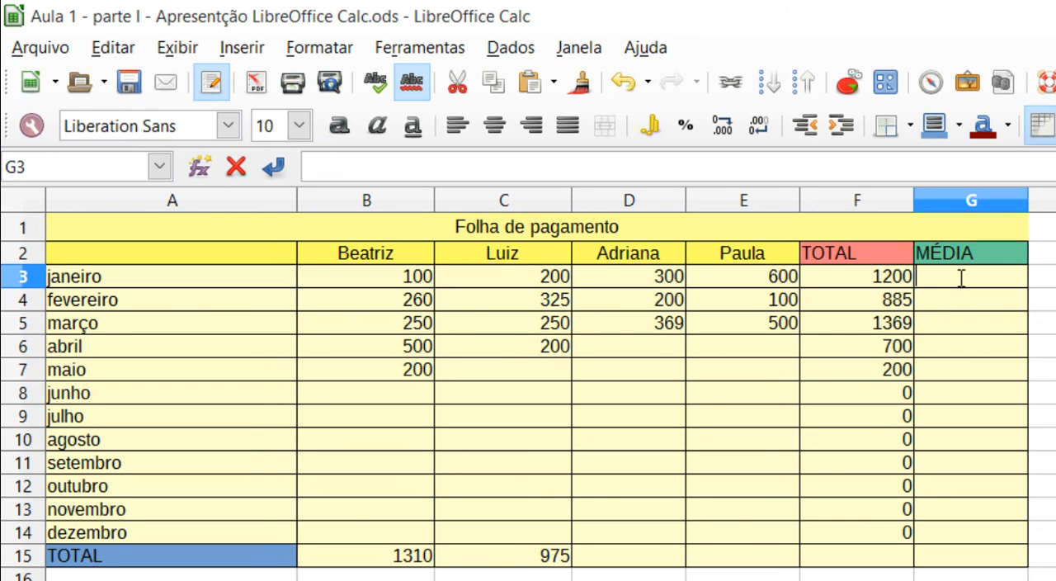
text(=)
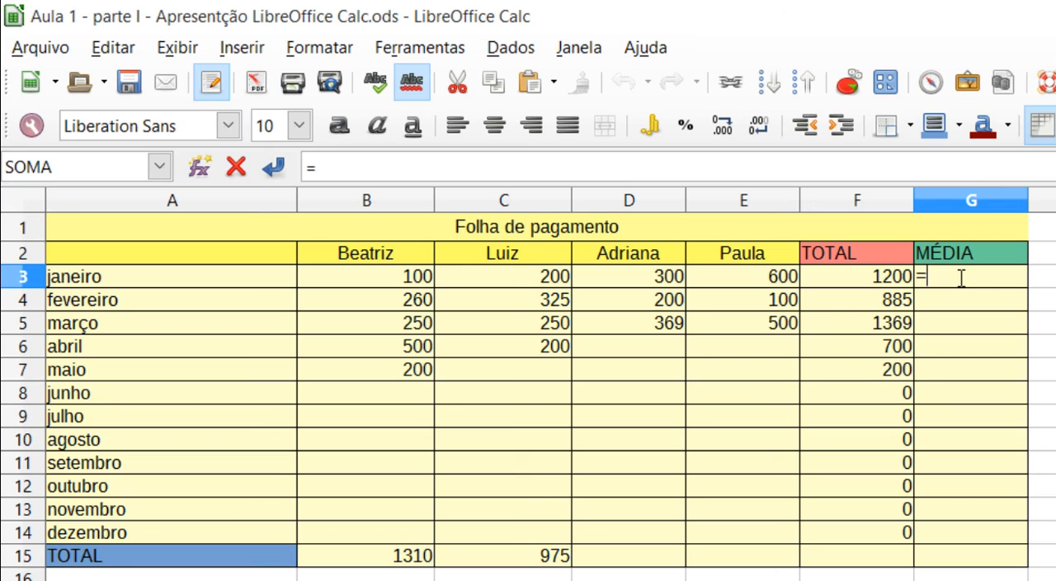
text(())
key(Left)
click(406, 281)
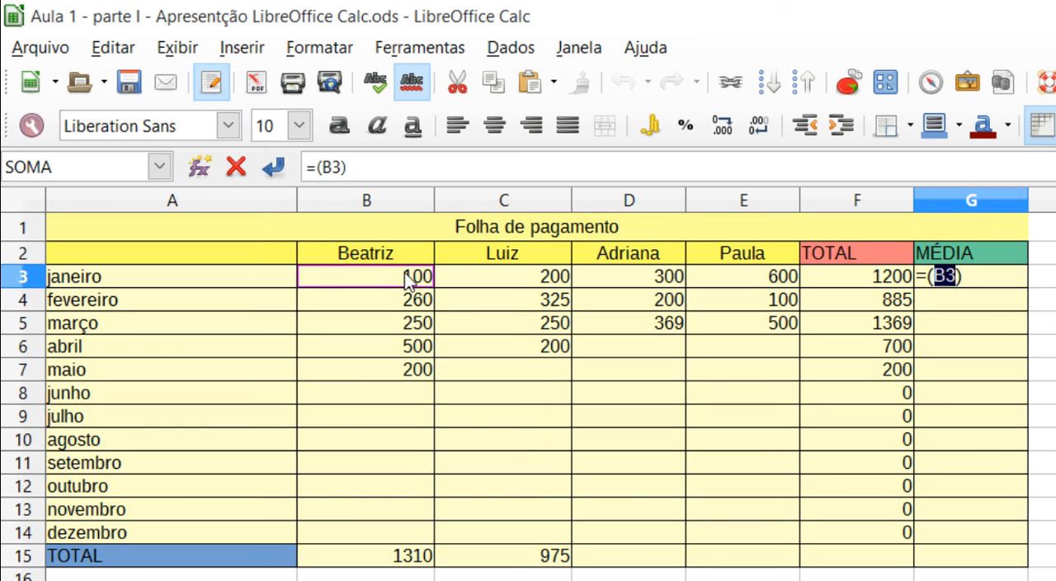
text(+)
click(496, 283)
text(+)
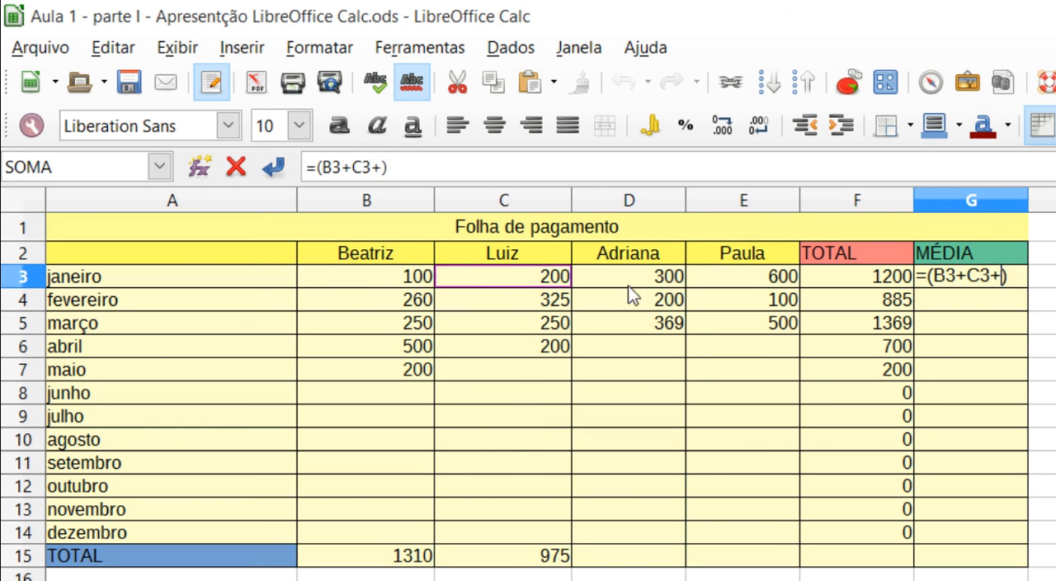
click(633, 285)
text(+)
click(711, 279)
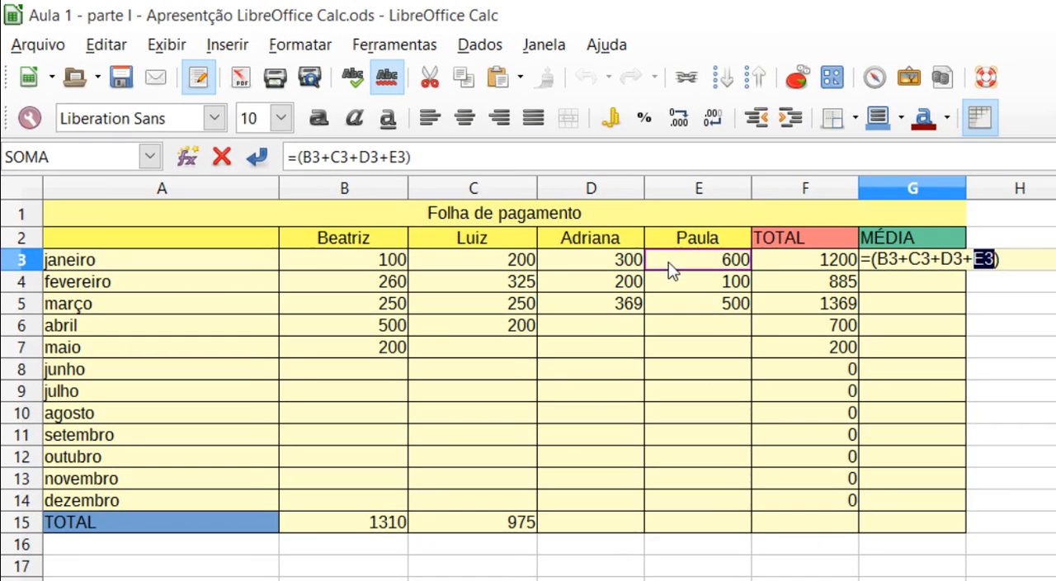
click(1001, 260)
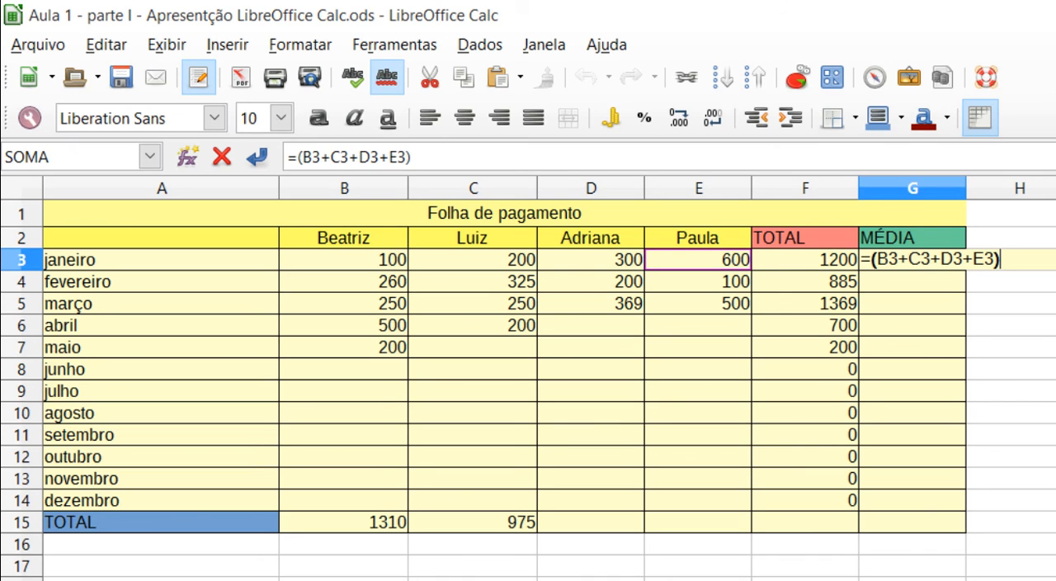
text(/4)
key(Return)
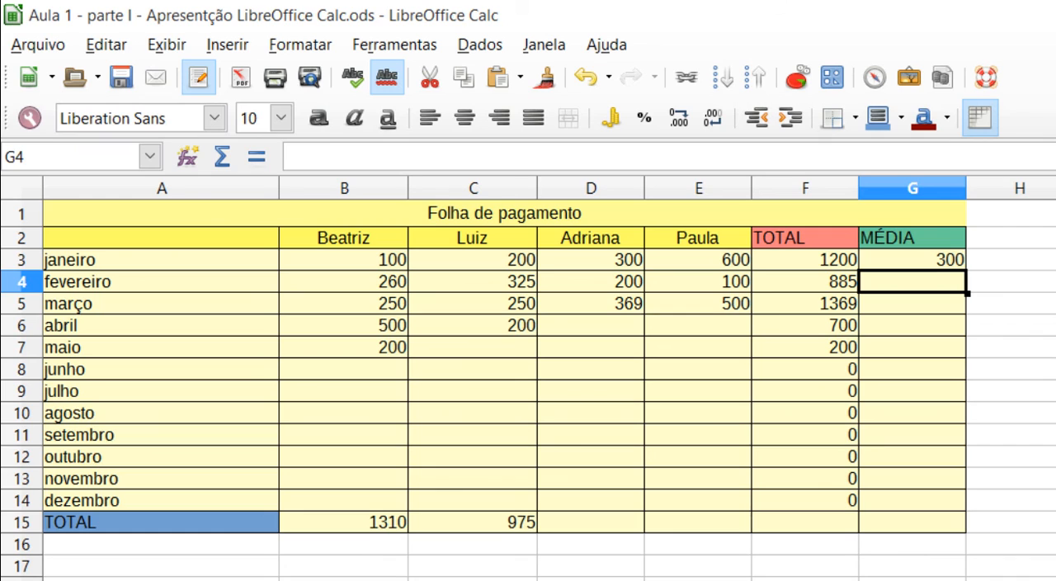
- Autofill the average formula from cell G3 down through dezembro in cell G14
click(957, 263)
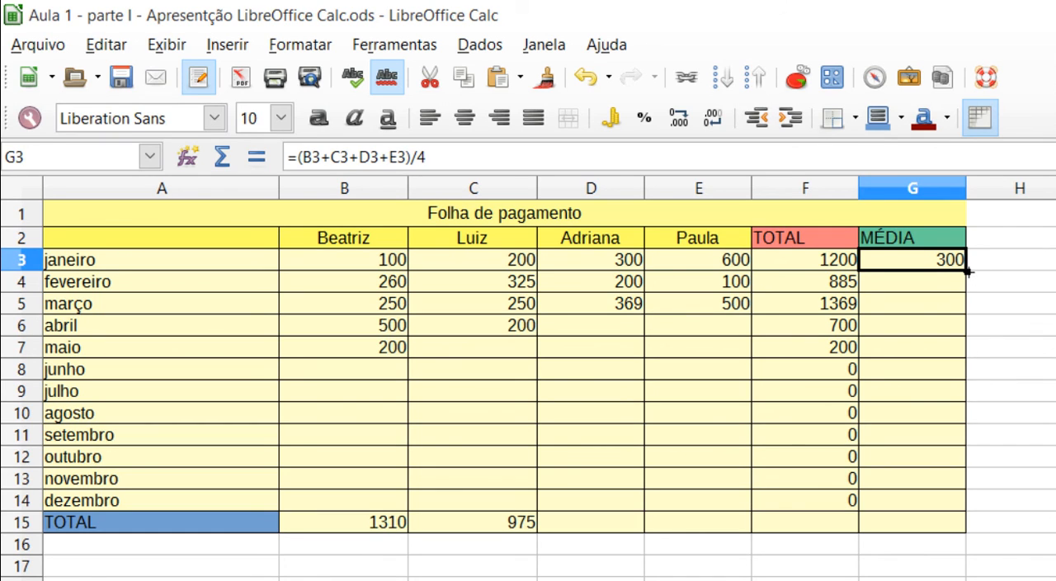
drag(969, 271, 967, 521)
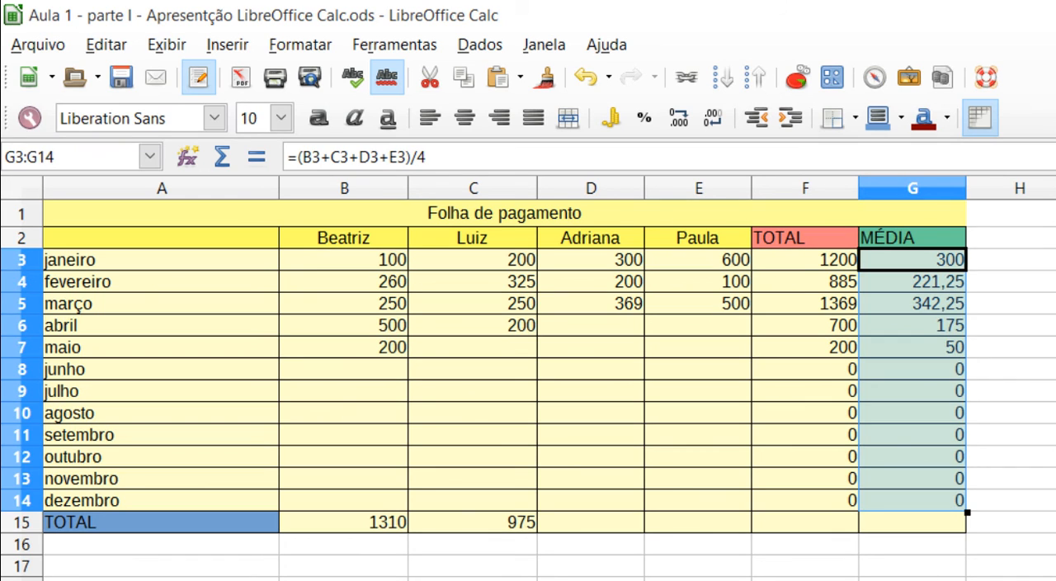